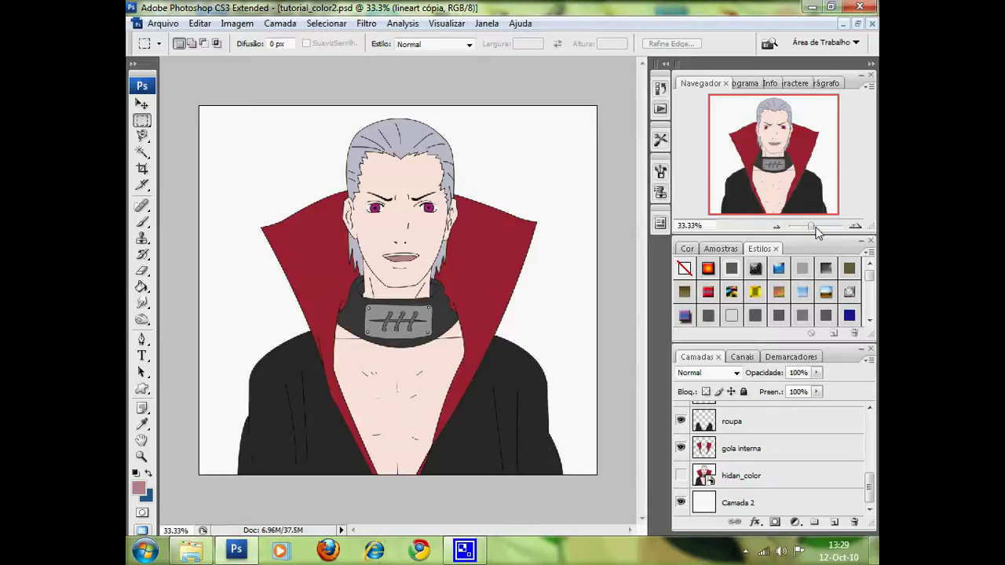
- Zoom to 100% on the neck and collar, and scroll the Layers panel to the top
drag(812, 228, 819, 231)
drag(774, 149, 776, 164)
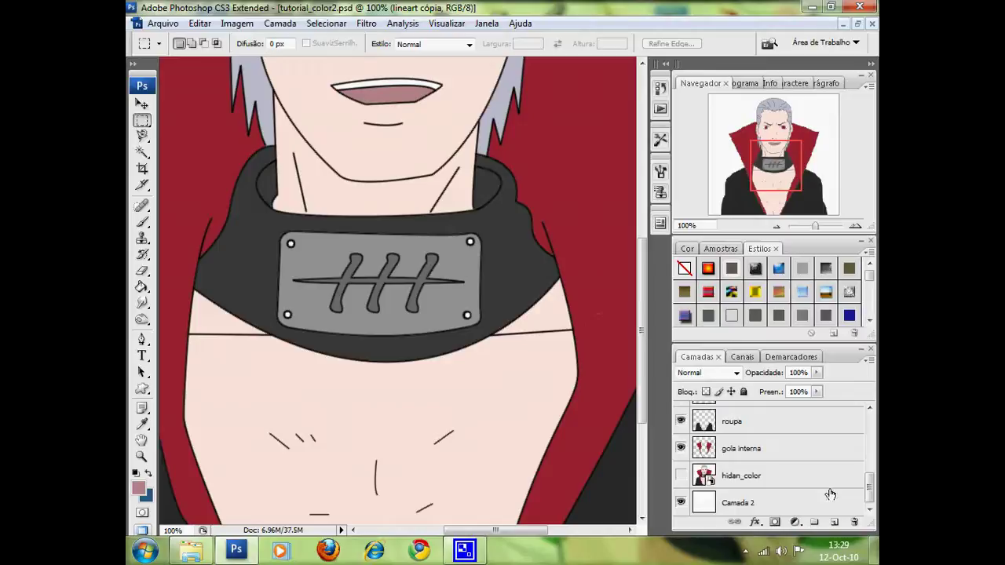
drag(869, 488, 856, 428)
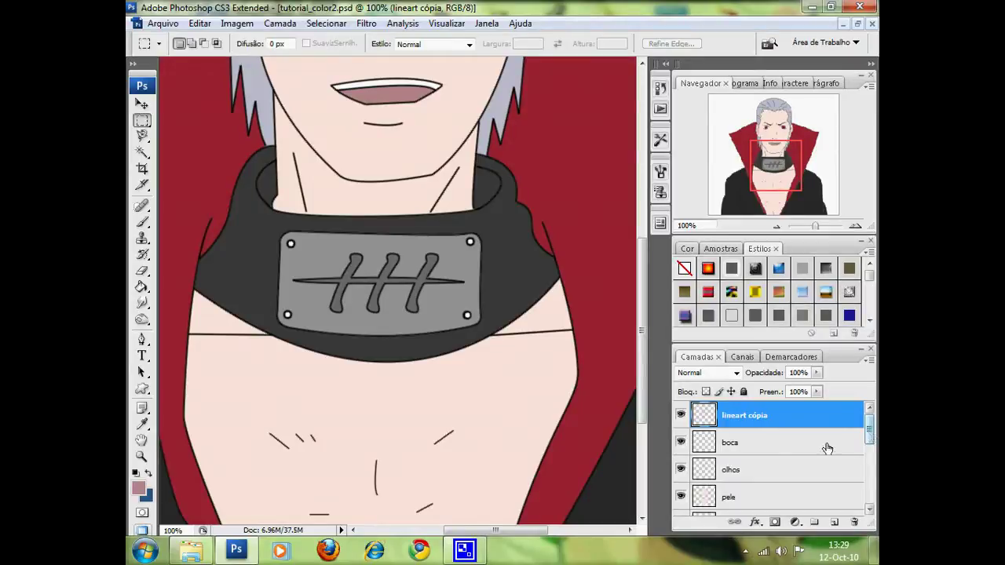
- Select the colour layers from boca down to gola interna and link them
click(772, 447)
drag(869, 432, 870, 491)
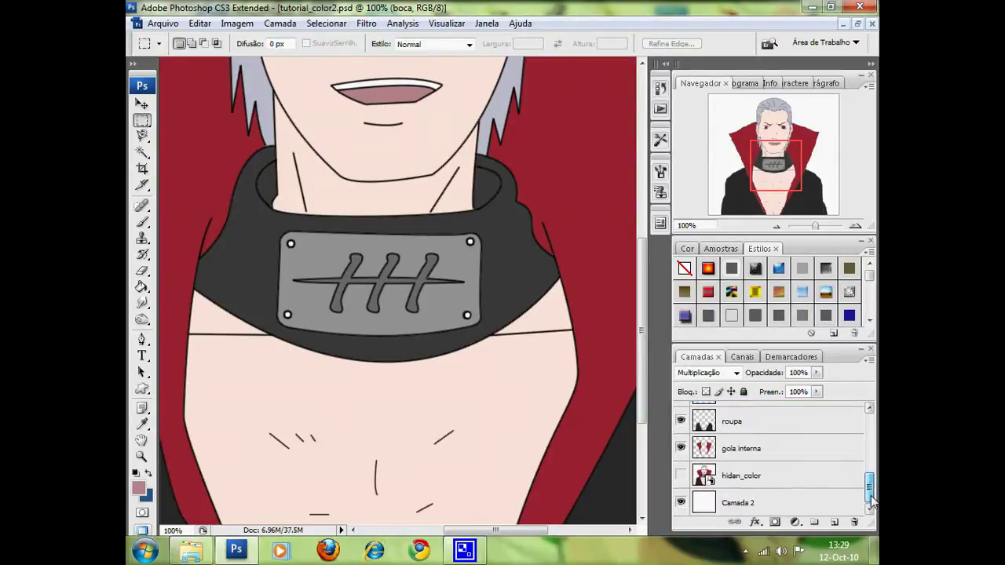
shift+click(781, 447)
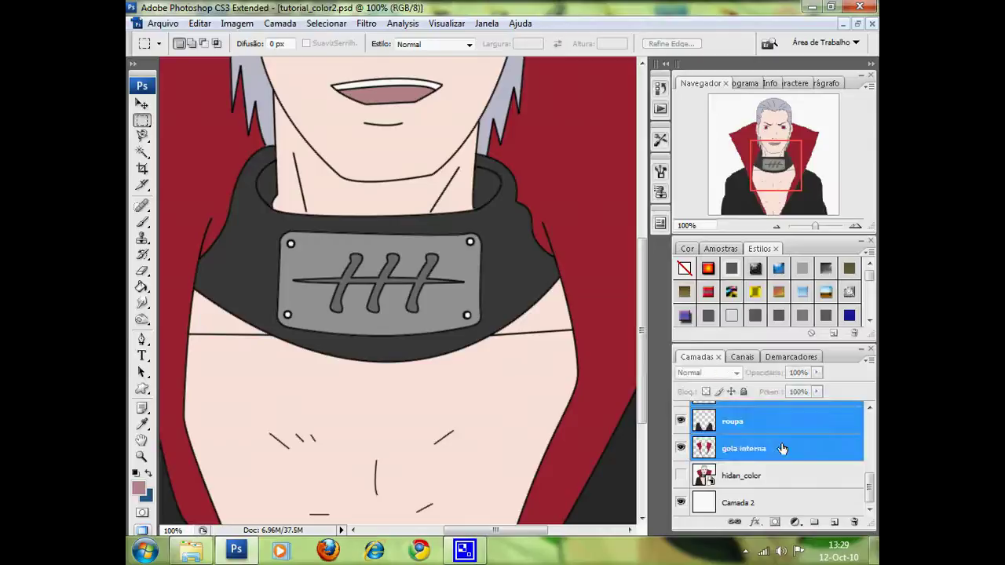
drag(872, 488, 870, 428)
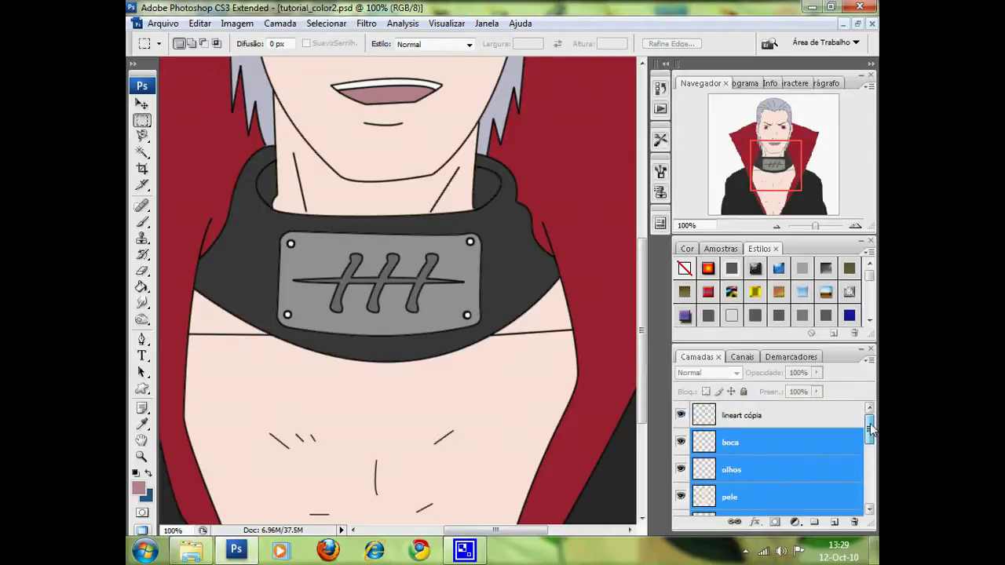
right_click(759, 446)
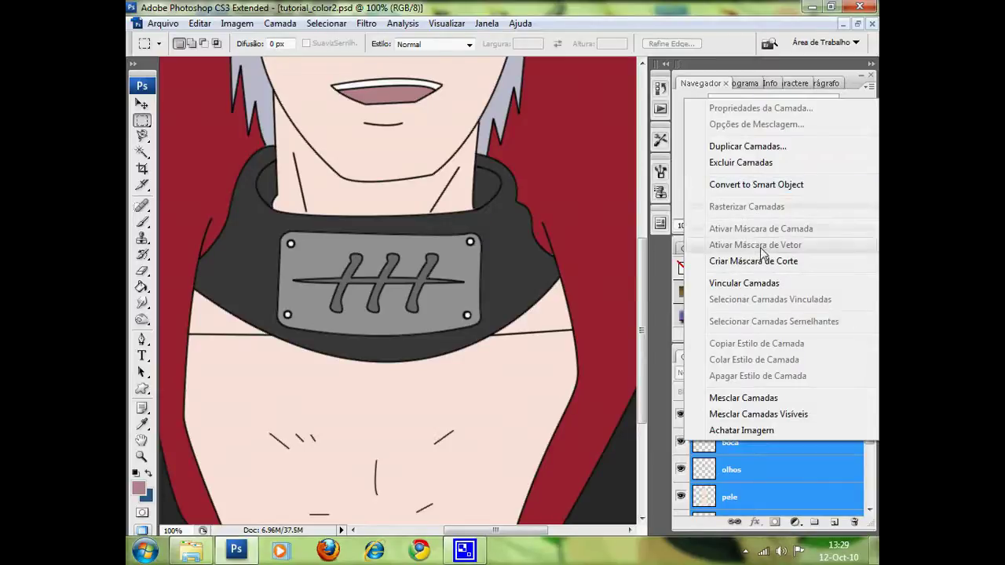
click(763, 291)
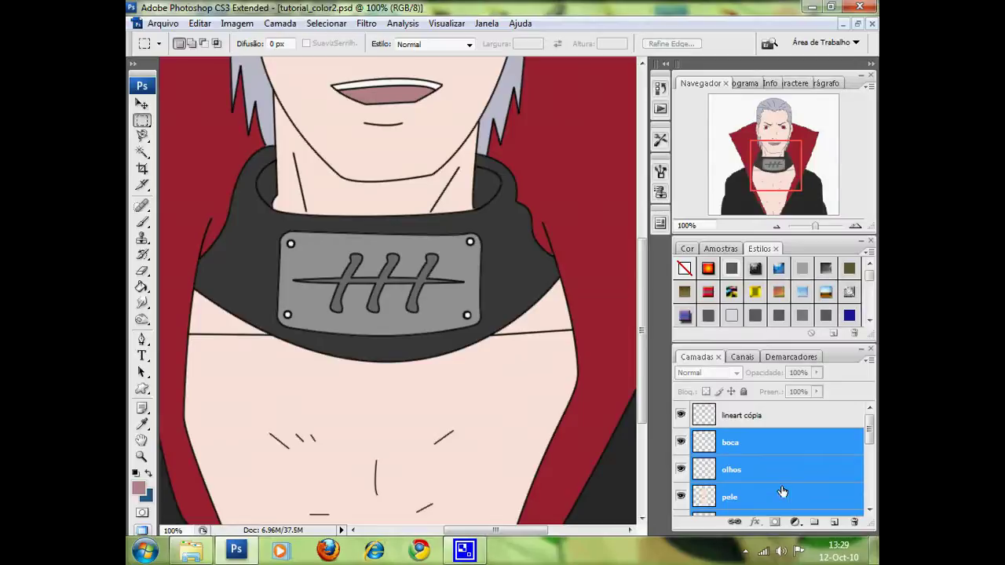
- Group the linked layers with Ctrl+G and rename the group 'cores'
key(ctrl+g)
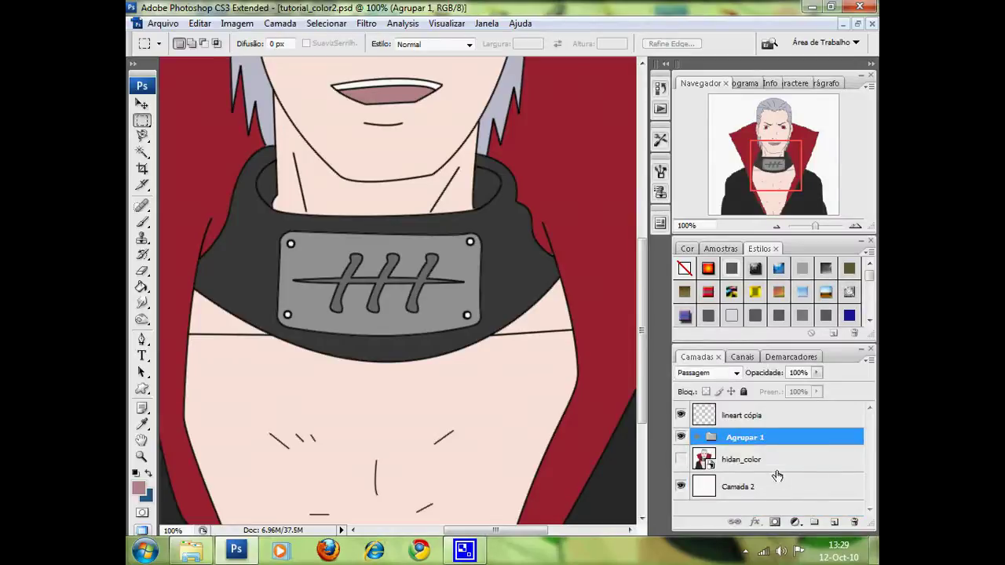
double_click(738, 442)
key(BackSpace)
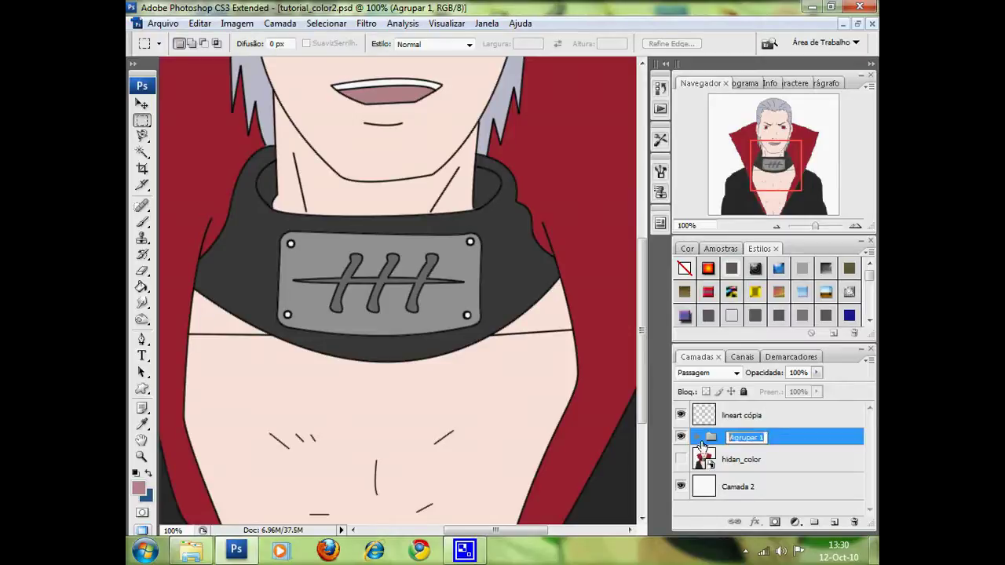
text(cor)
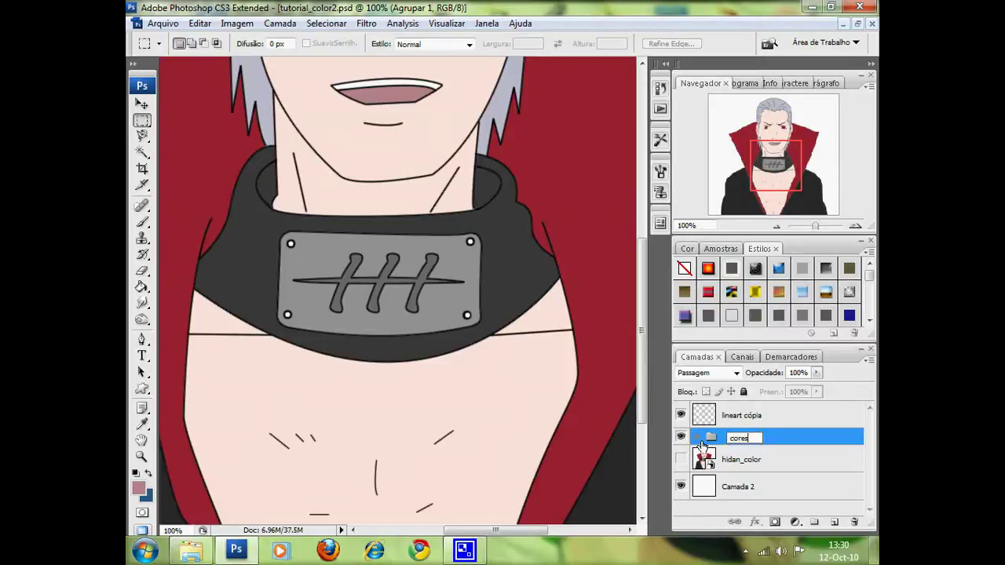
click(791, 463)
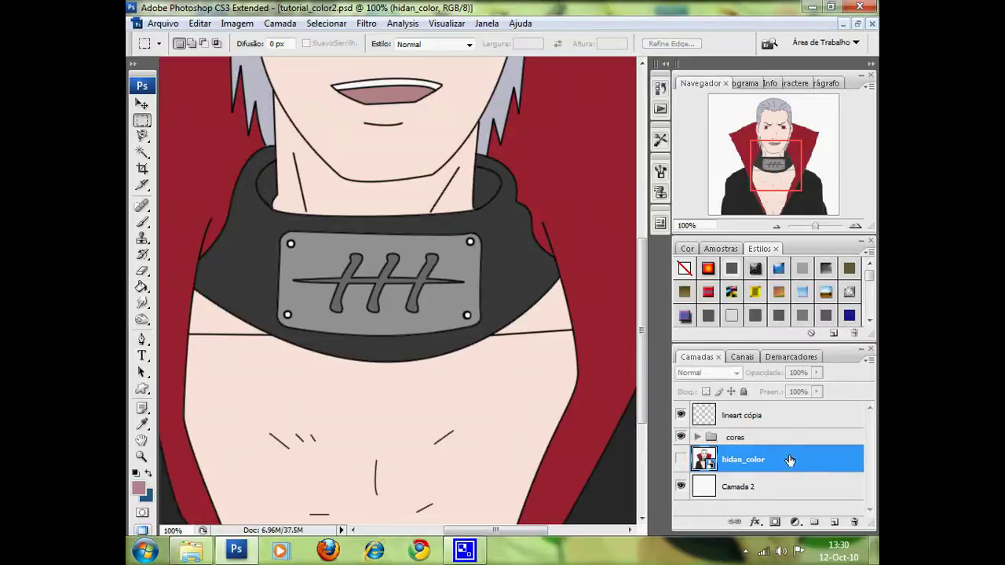
- Hide the cores group so only line art shows, and toggle Lock All on lineart cópia
click(782, 418)
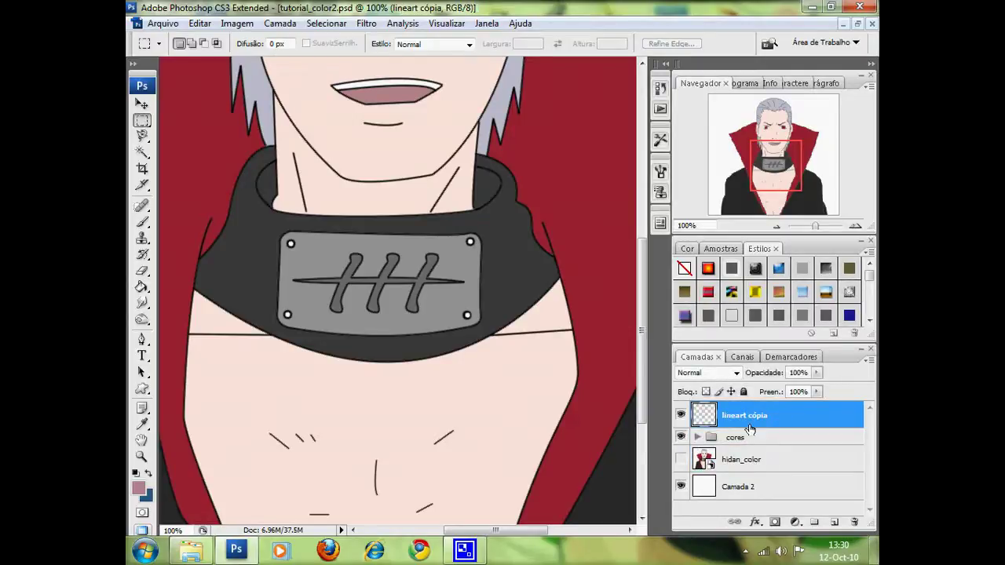
click(681, 438)
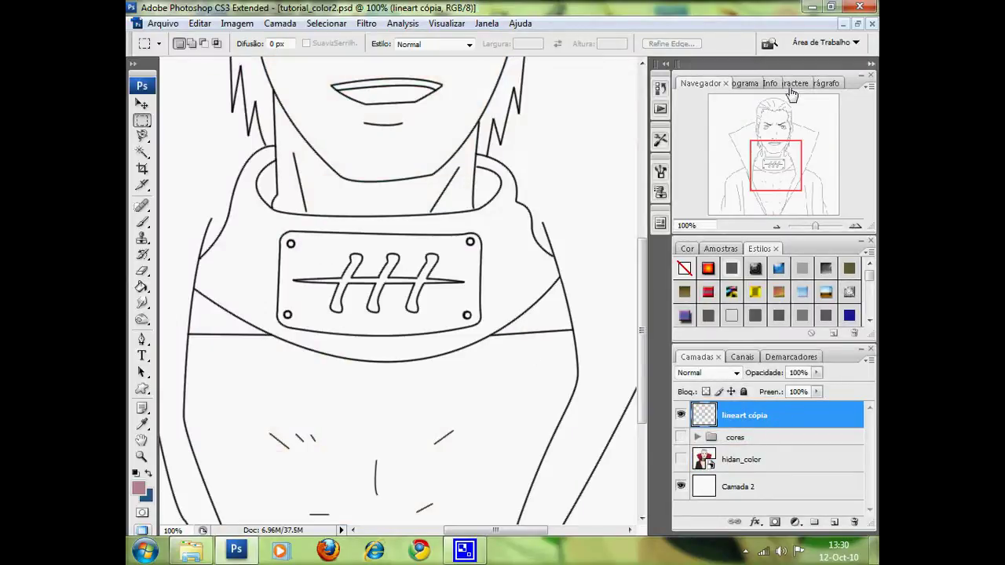
mouse_move(759, 180)
mouse_down()
mouse_move(770, 175)
mouse_move(759, 211)
mouse_up()
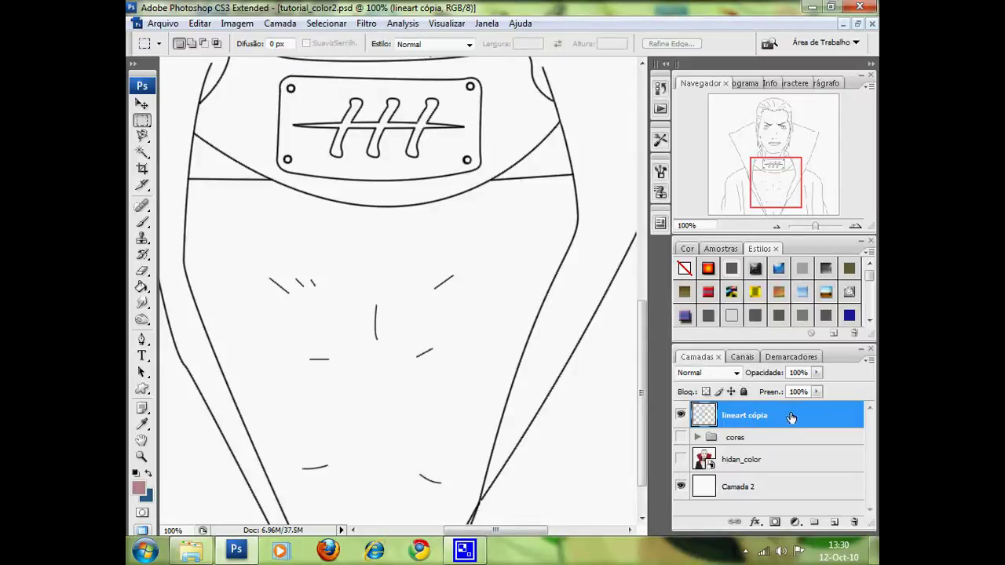
click(744, 392)
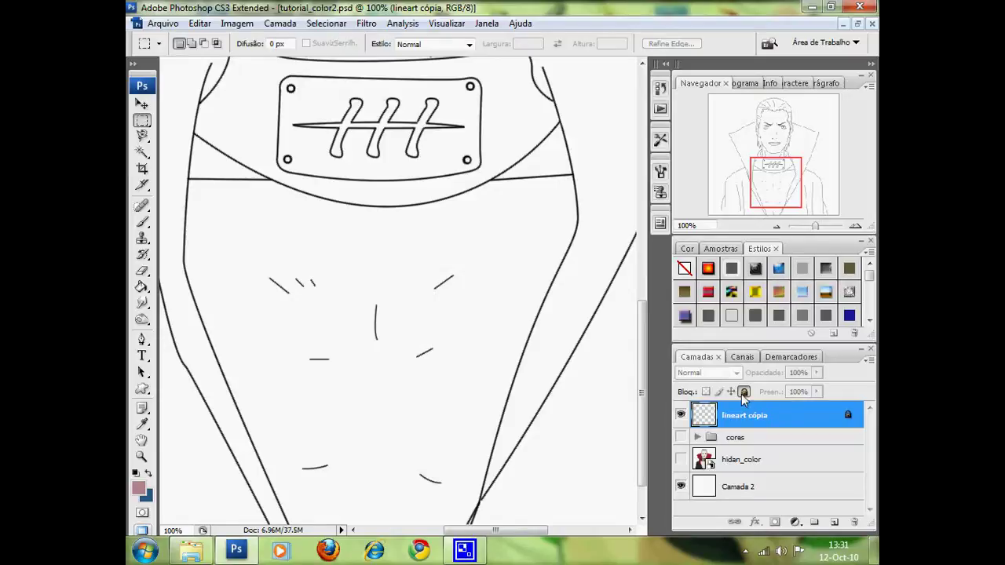
click(743, 392)
- Relock lineart cópia, add a new layer named 'sombra', and zoom out to the whole character
click(742, 393)
scroll(503, 235, up, 1)
click(265, 28)
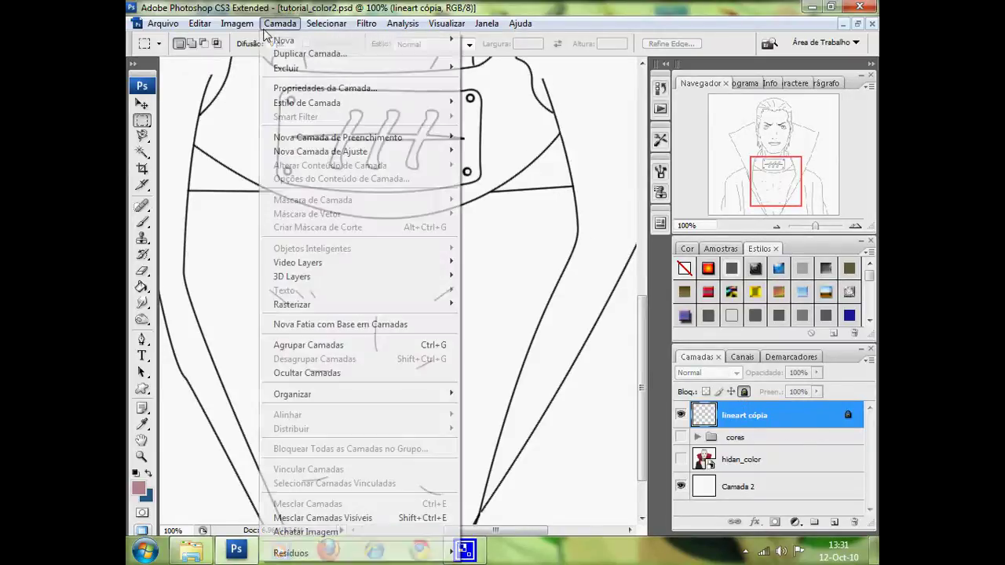
click(487, 40)
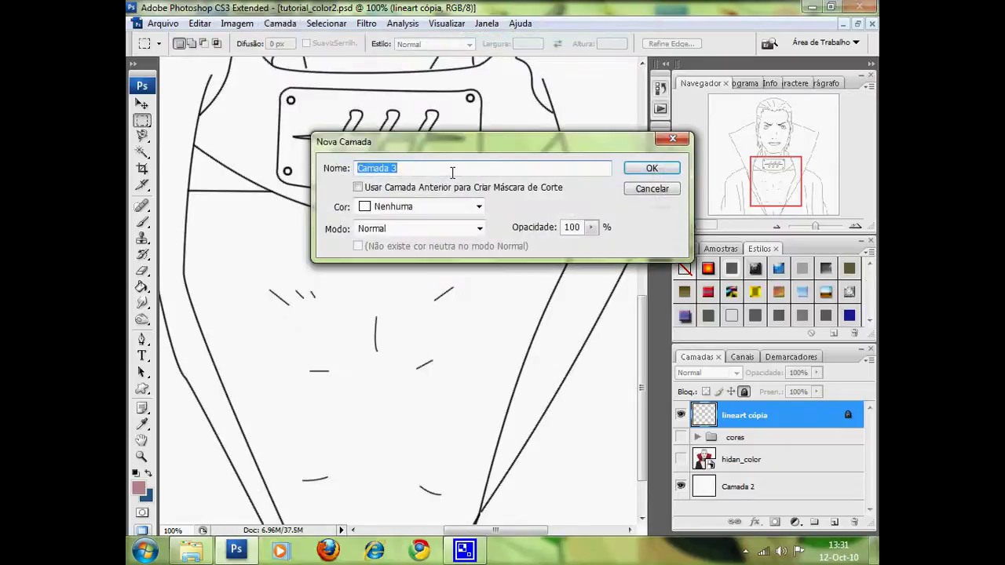
text(sombra)
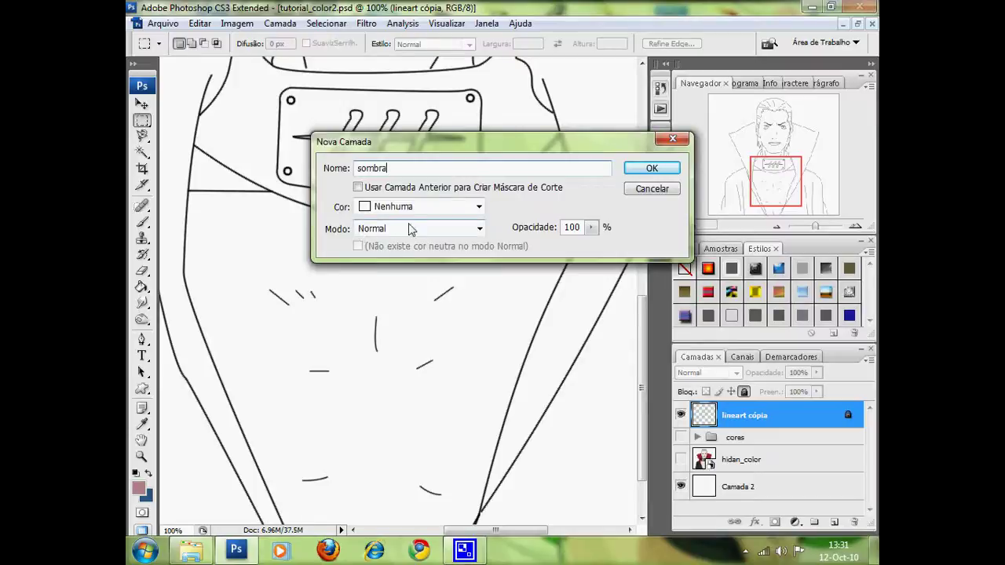
click(652, 168)
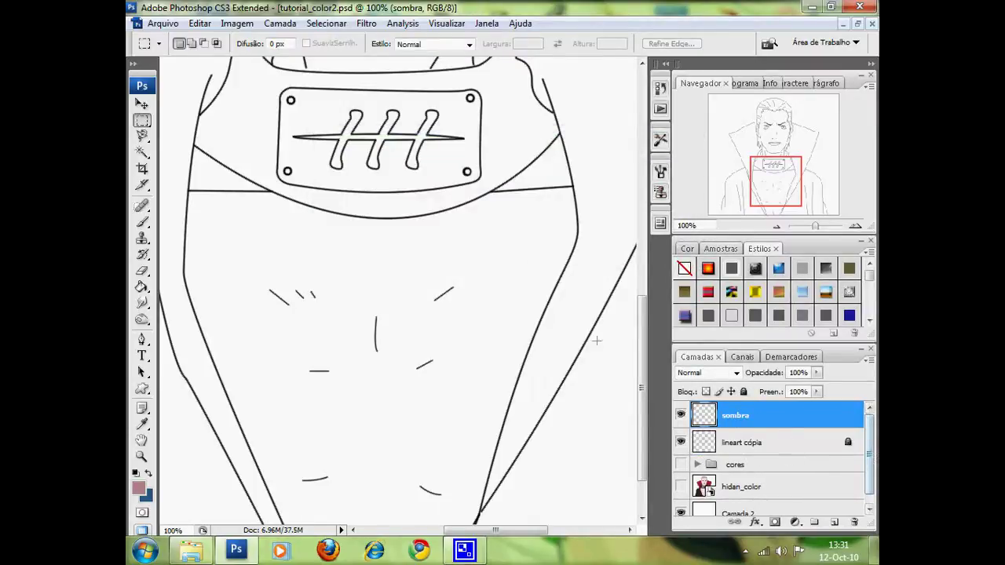
drag(815, 227, 811, 227)
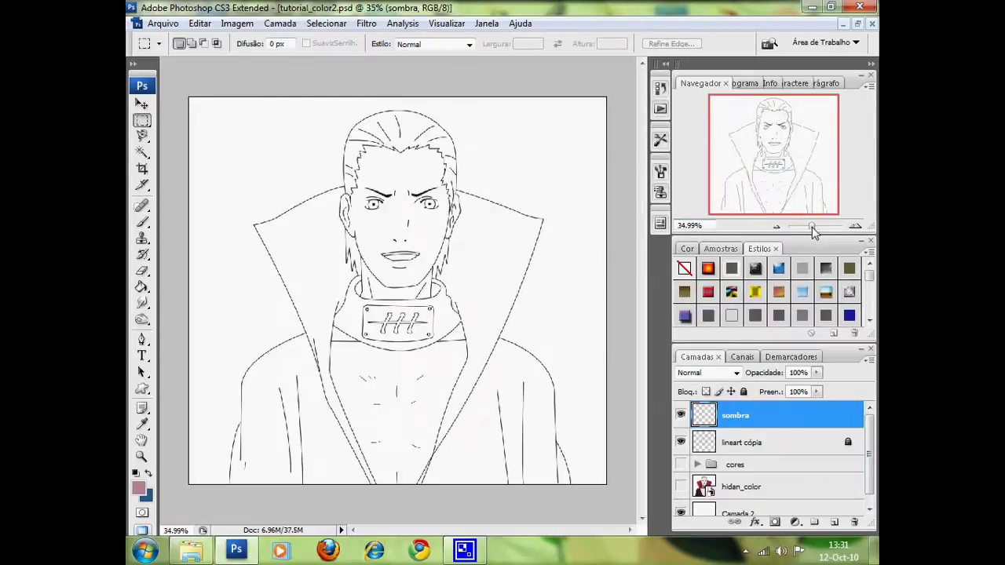
- Show hidan_color again, zoom to about 135% on the face, and select the Pen tool
click(681, 487)
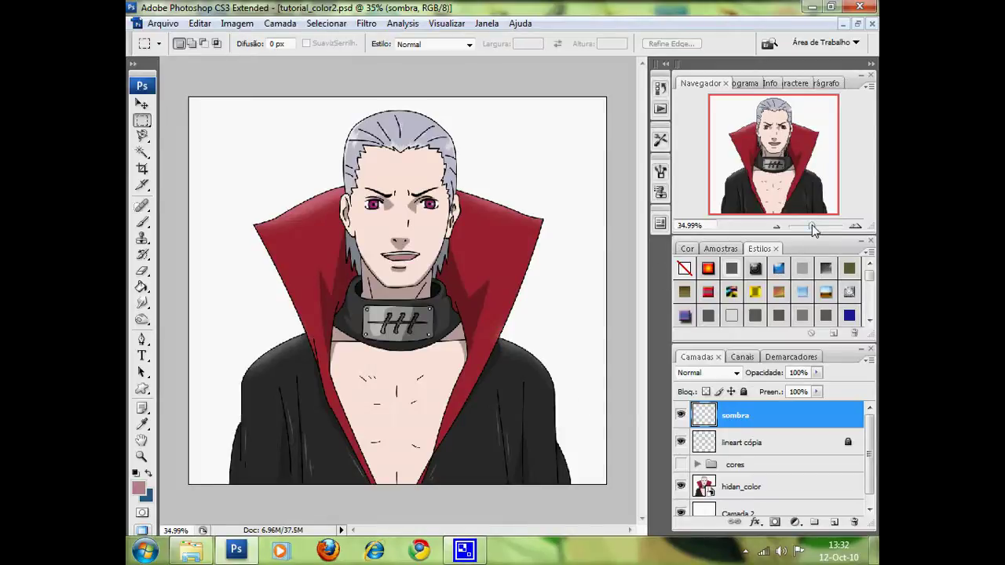
drag(814, 227, 817, 227)
drag(778, 175, 779, 143)
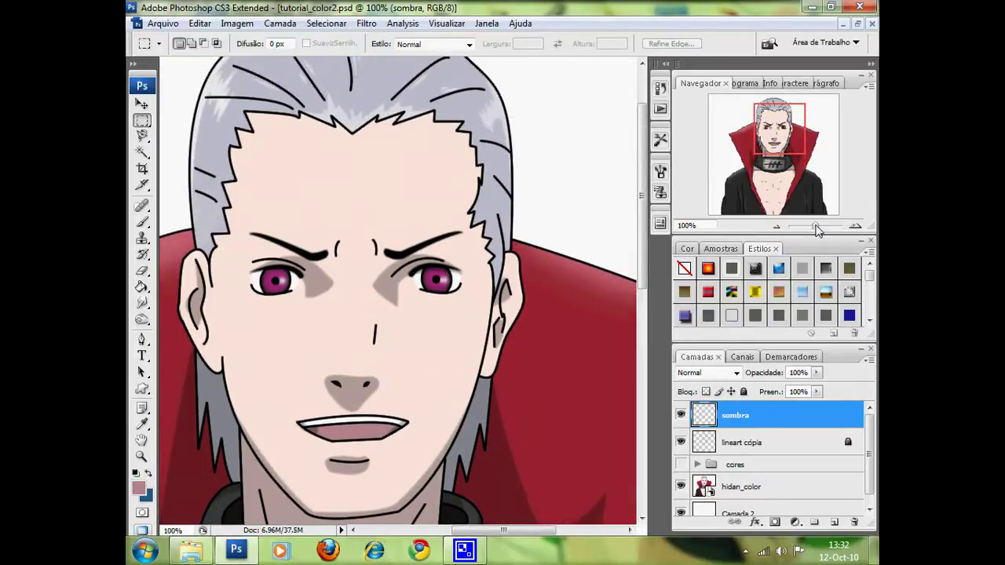
drag(817, 228, 818, 227)
drag(779, 141, 778, 144)
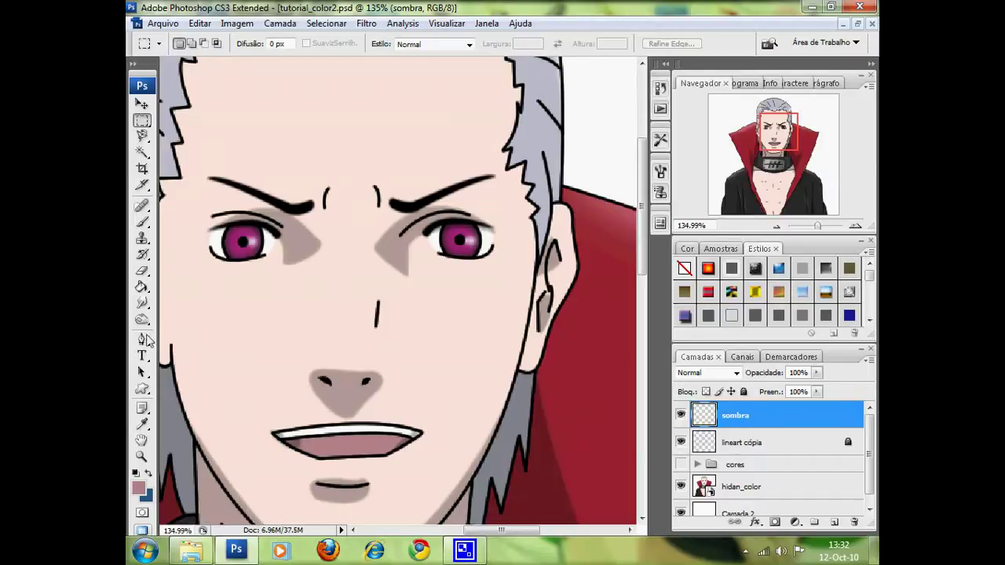
click(142, 340)
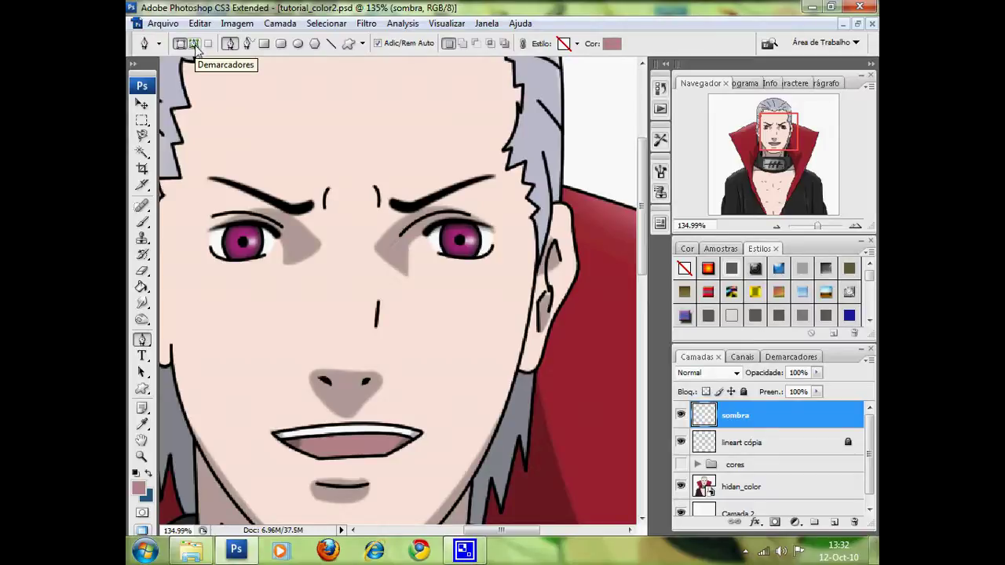
- Set the Pen to Paths mode and trace the shadow outline around the right eye
click(194, 44)
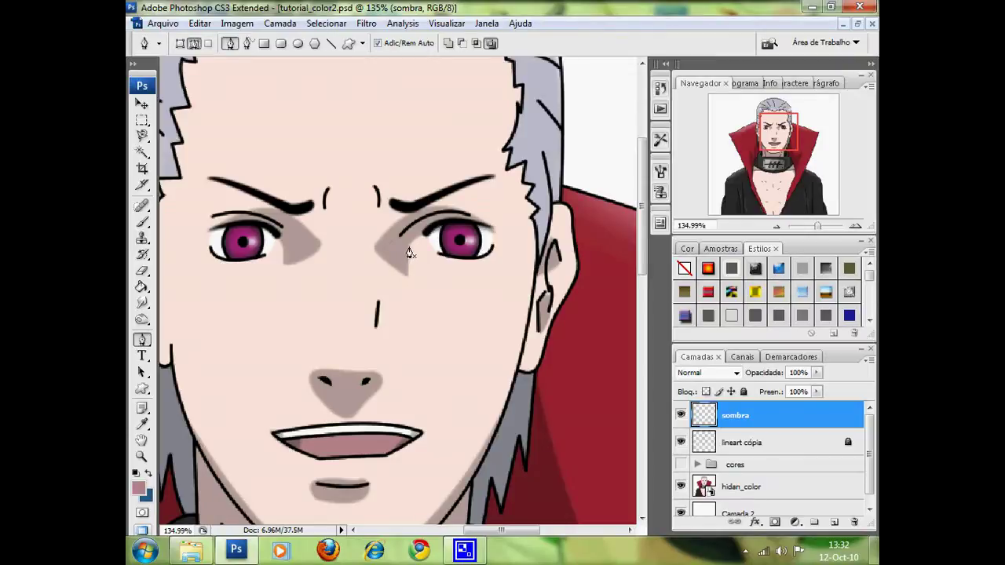
click(408, 247)
click(378, 257)
drag(381, 239, 416, 227)
drag(494, 230, 548, 290)
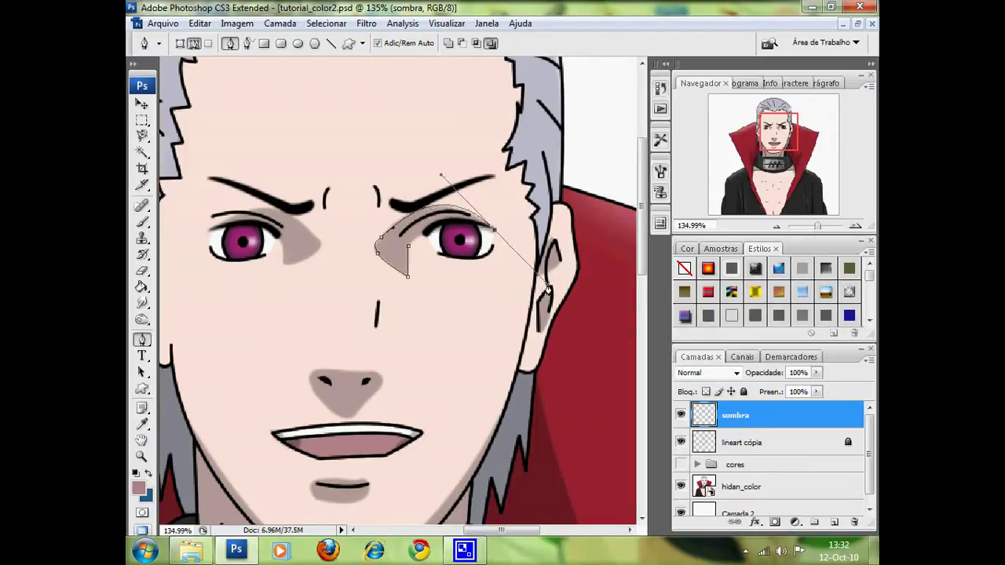
drag(408, 251, 466, 251)
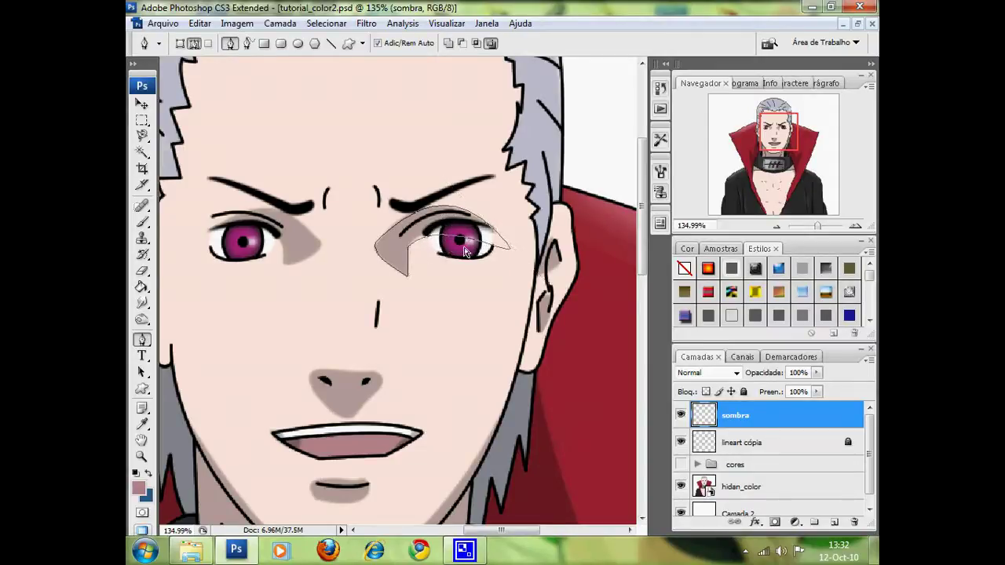
mouse_move(463, 240)
mouse_down()
mouse_move(437, 227)
mouse_move(445, 237)
mouse_up()
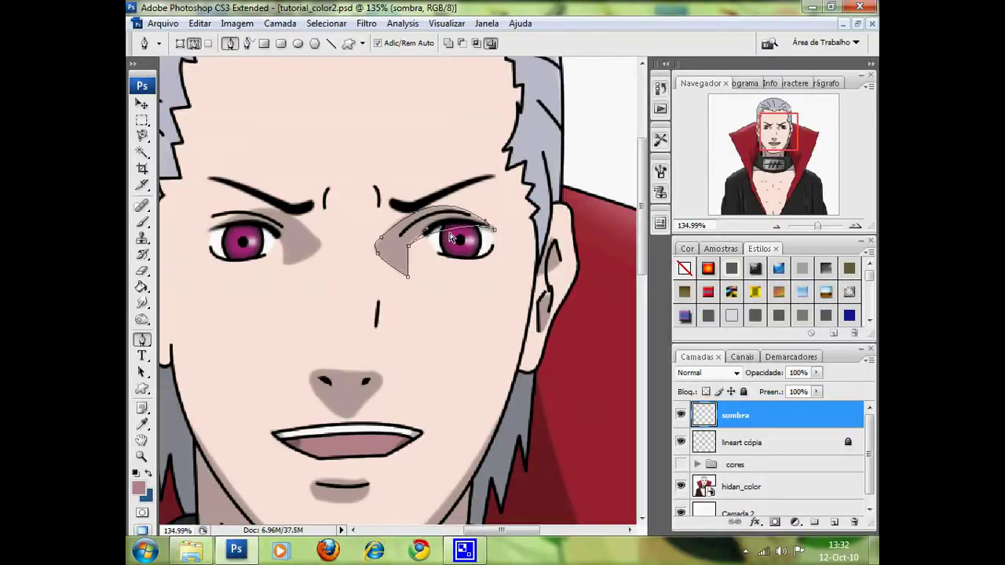
- Set the foreground colour to pure black
key(ctrl+Return)
key(alt+BackSpace)
key(ctrl+d)
click(142, 490)
drag(474, 329, 474, 254)
drag(393, 416, 367, 476)
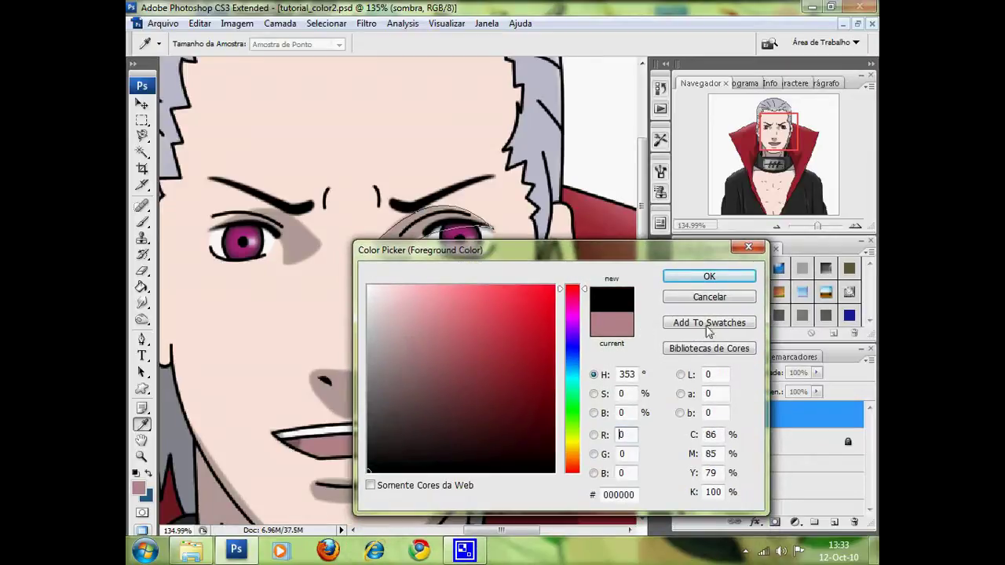
click(709, 276)
key(p)
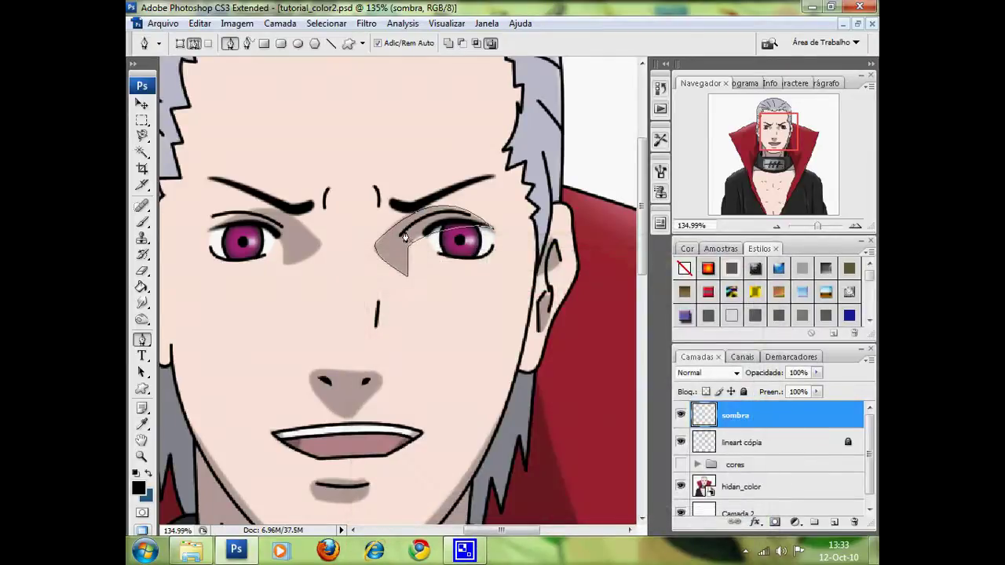
- Fill the eye shadow path with the black foreground using a 1-pixel feather
right_click(405, 236)
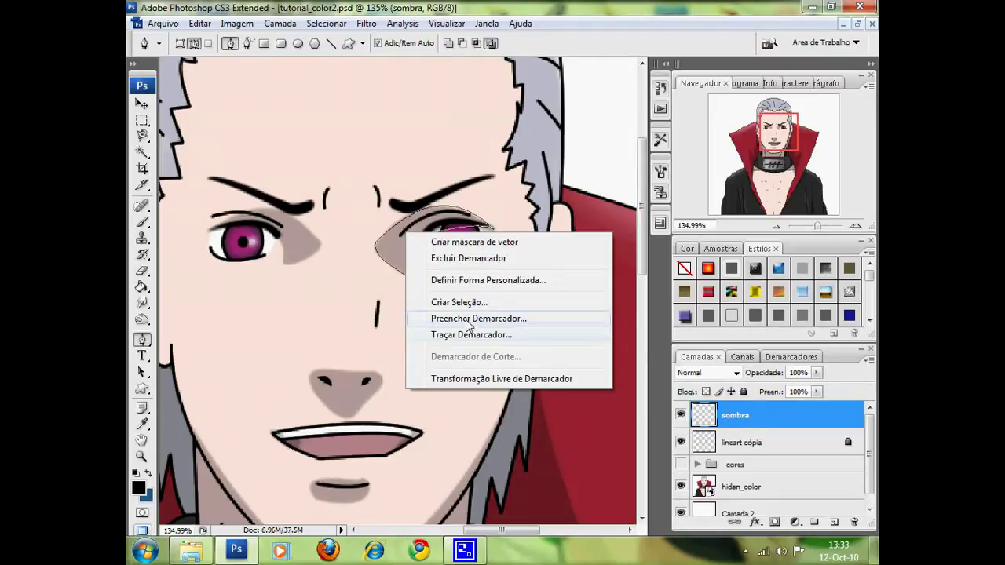
click(467, 321)
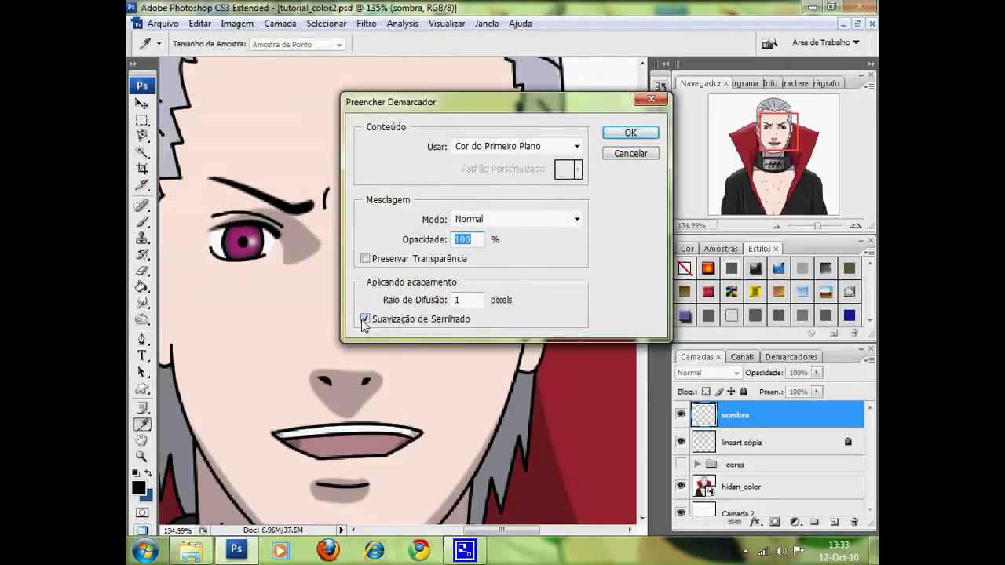
click(457, 300)
text(1)
click(619, 132)
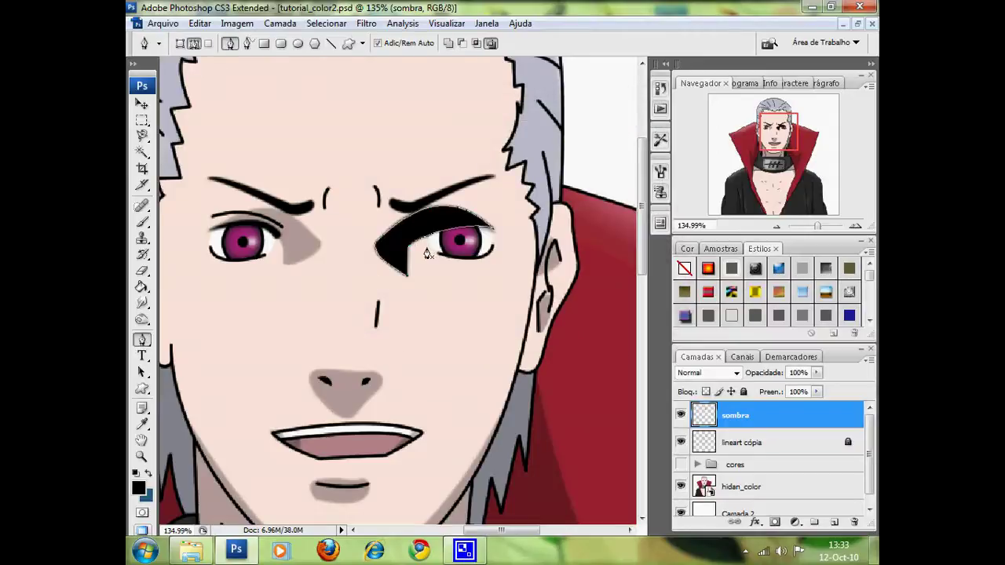
- Hide the previous path and trace the shadow outline around the left eye
key(ctrl+h)
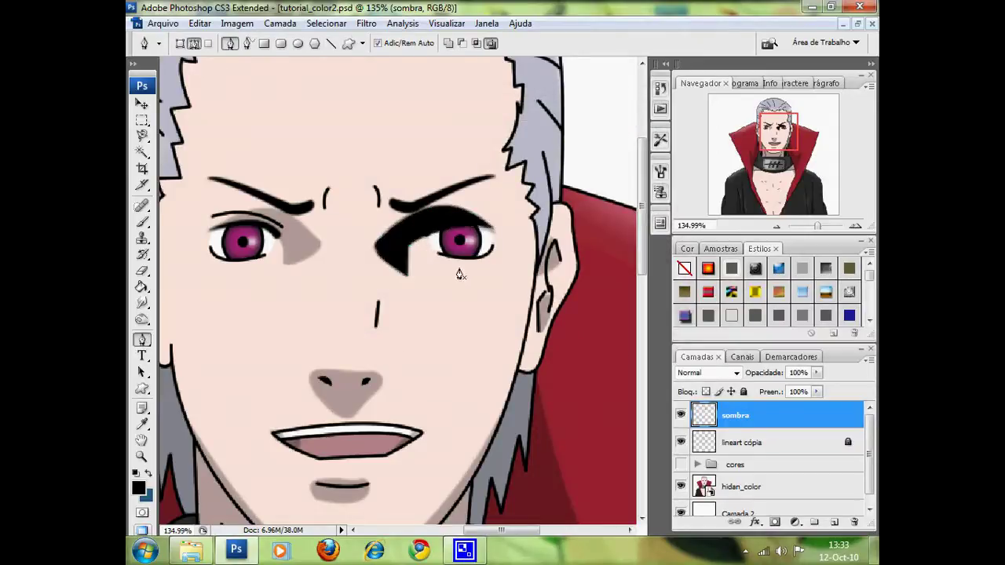
drag(793, 159, 780, 158)
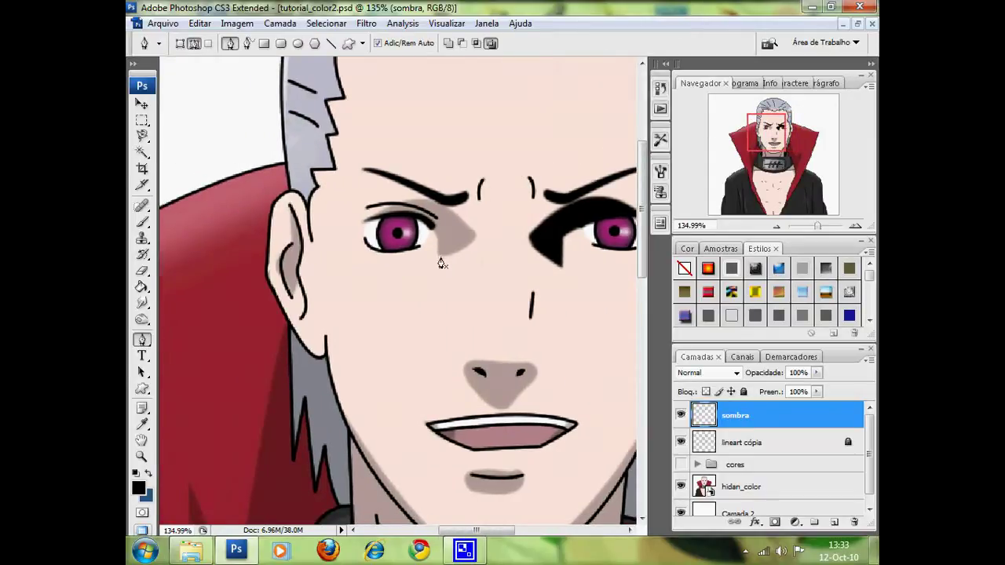
click(436, 255)
drag(469, 245, 483, 228)
drag(476, 236, 477, 243)
mouse_move(363, 223)
mouse_down()
mouse_move(279, 269)
mouse_move(297, 276)
mouse_up()
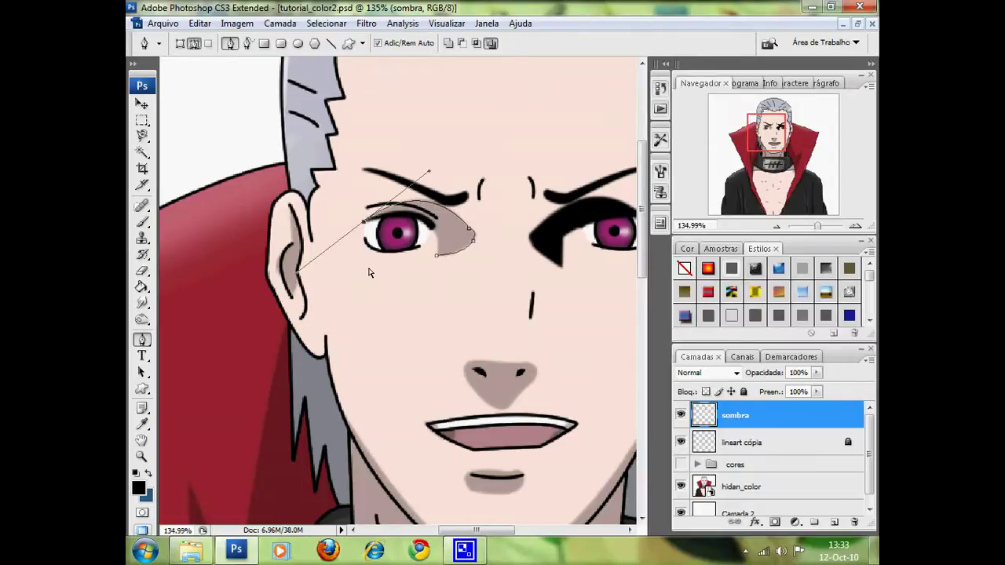
drag(437, 255, 425, 333)
ctrl+click(384, 262)
drag(369, 238, 388, 229)
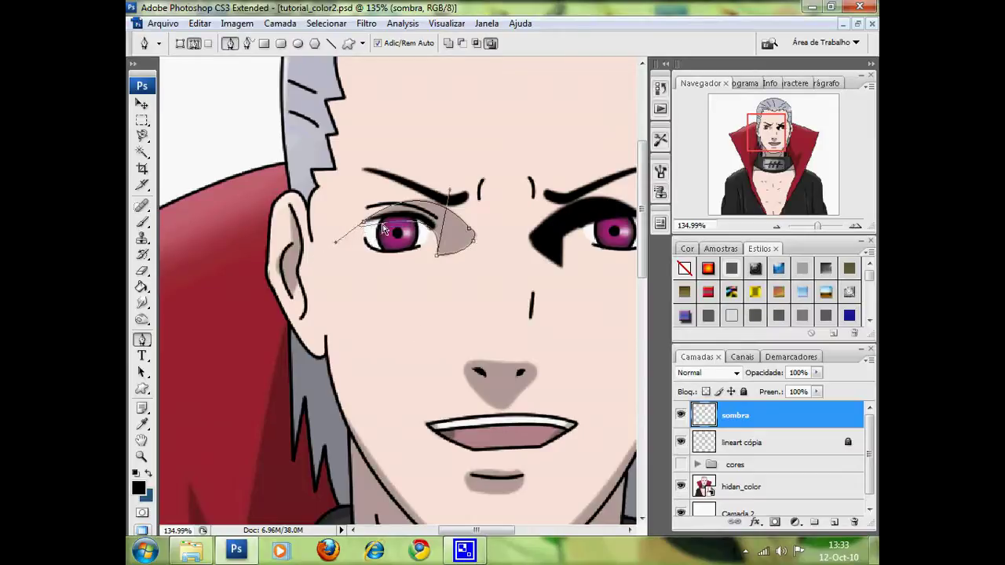
- Fill the left eye shadow path with black
right_click(458, 229)
click(546, 314)
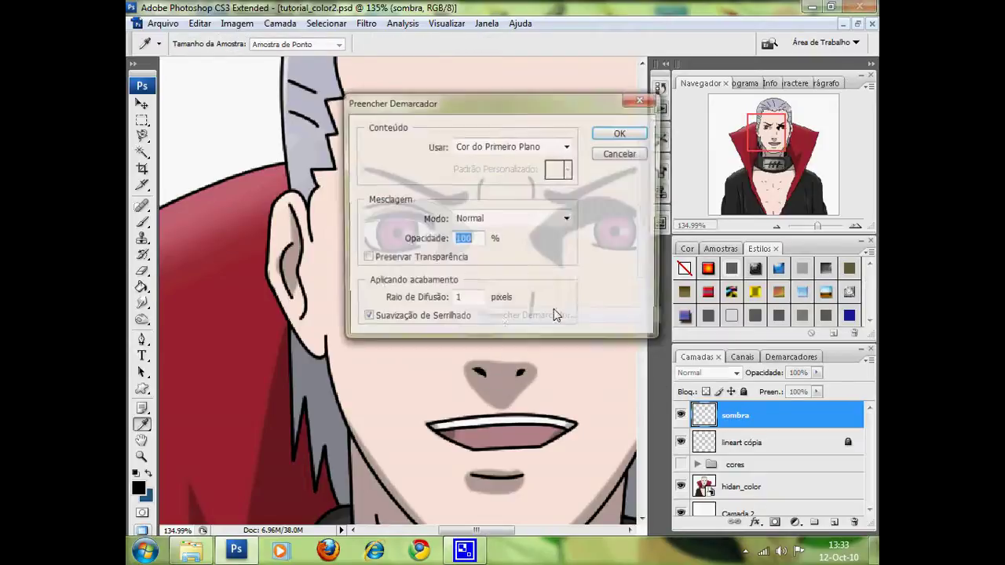
click(630, 135)
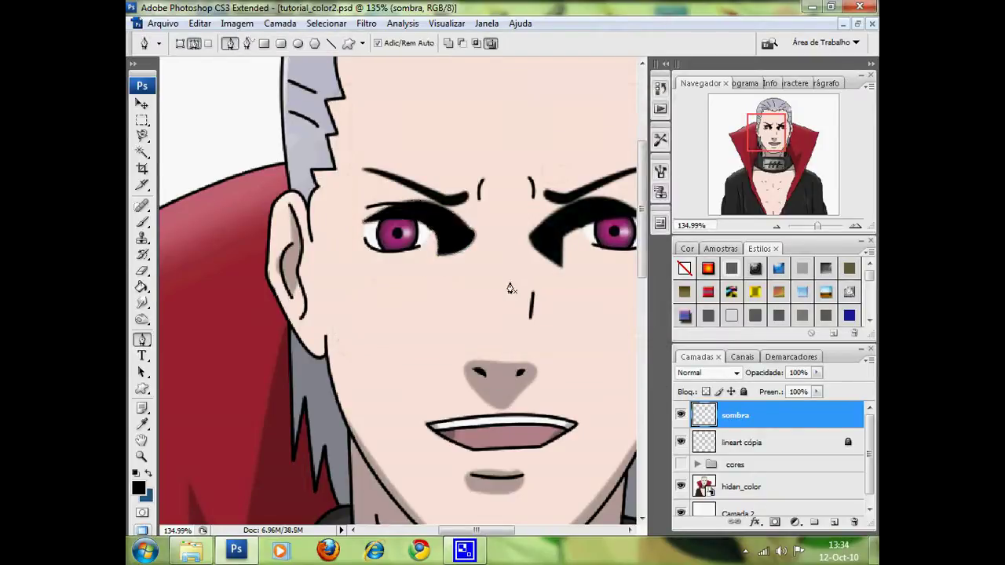
- Trace a closed Pen outline around the nose and nostrils
drag(762, 143, 761, 153)
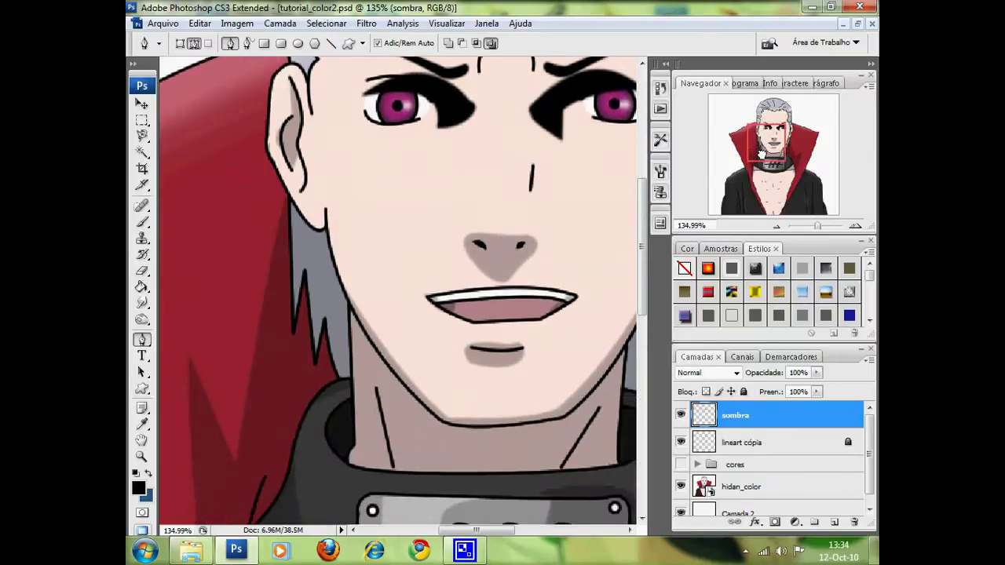
click(488, 279)
drag(481, 233, 511, 237)
click(523, 237)
mouse_move(524, 238)
mouse_down()
mouse_move(534, 232)
mouse_move(515, 264)
mouse_up()
click(511, 278)
click(488, 282)
- Fill the nose path with black and hide the path outline
right_click(510, 278)
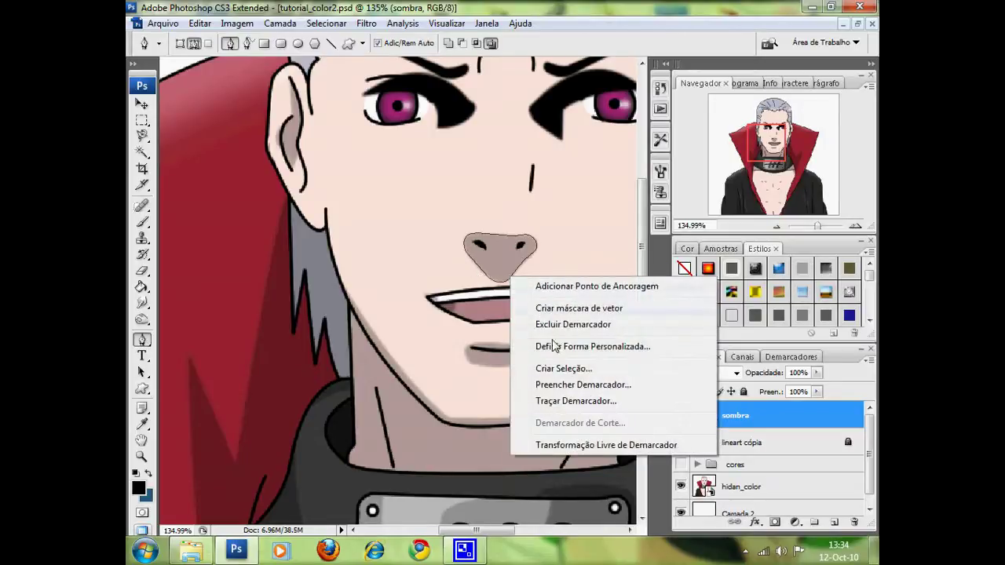
click(562, 385)
click(620, 135)
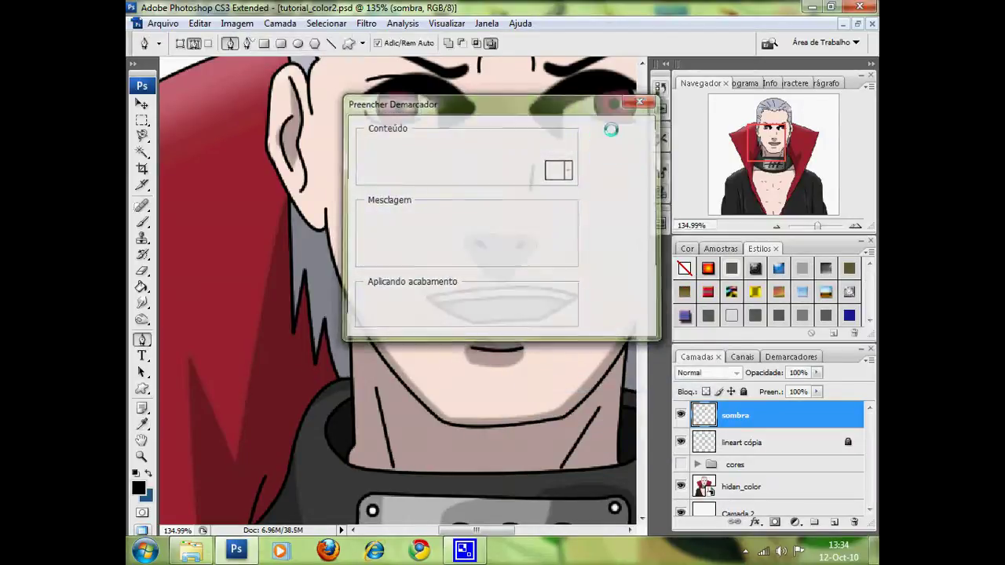
key(Return)
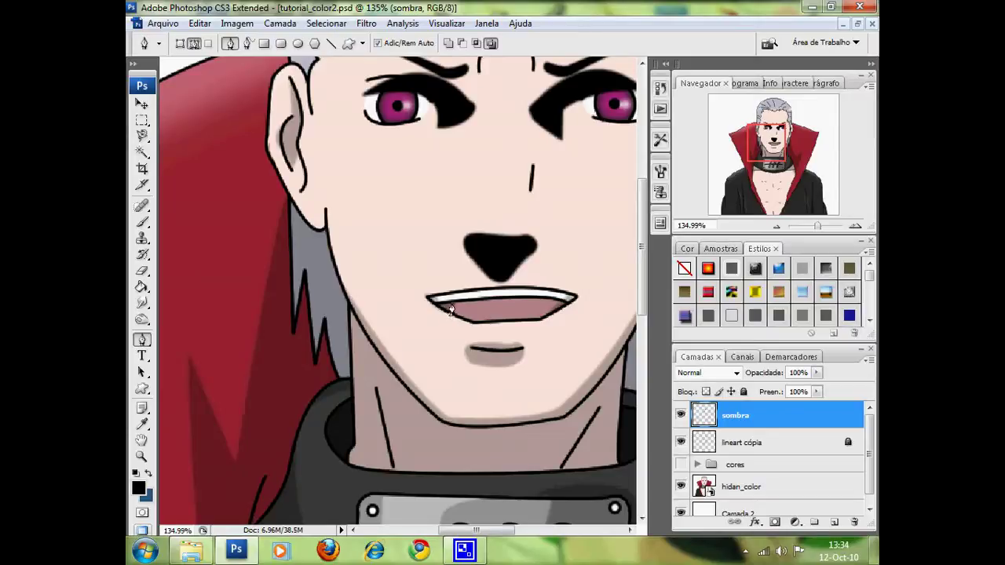
- Trace and fill a black shadow at the left mouth corner, then hide its path
click(449, 301)
drag(426, 302, 451, 322)
right_click(449, 314)
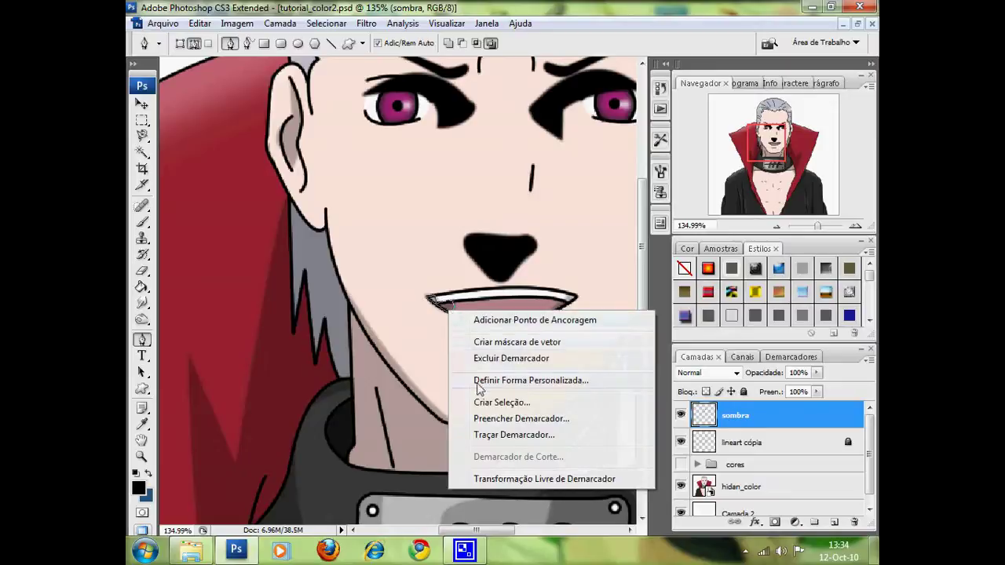
click(524, 422)
click(622, 133)
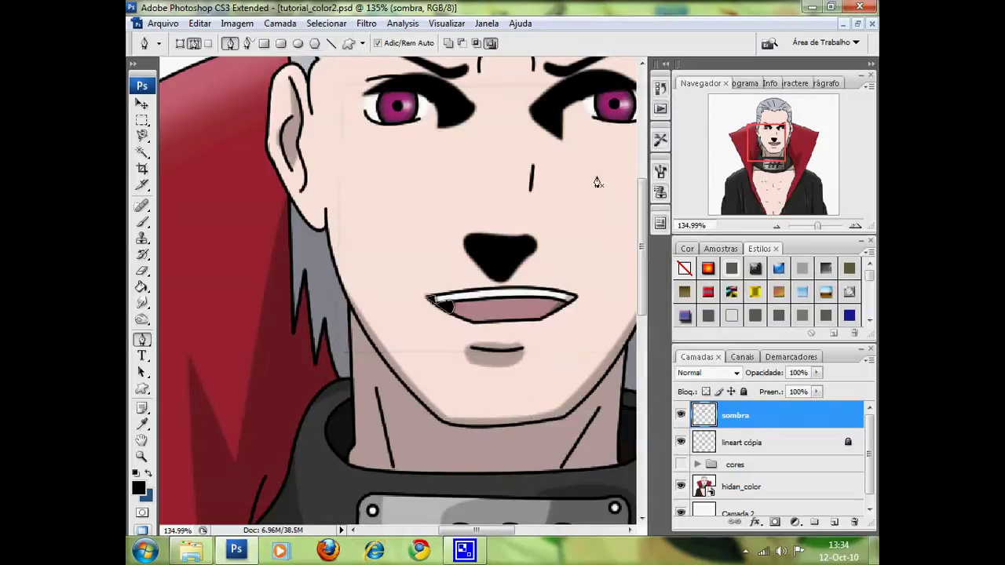
key(ctrl+h)
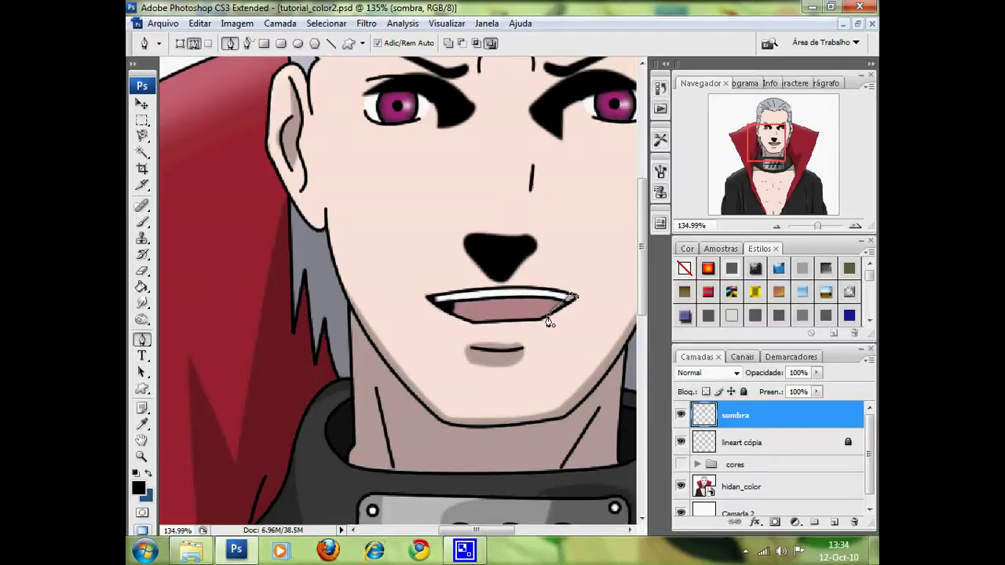
- Fill the right mouth-corner path with black
right_click(566, 300)
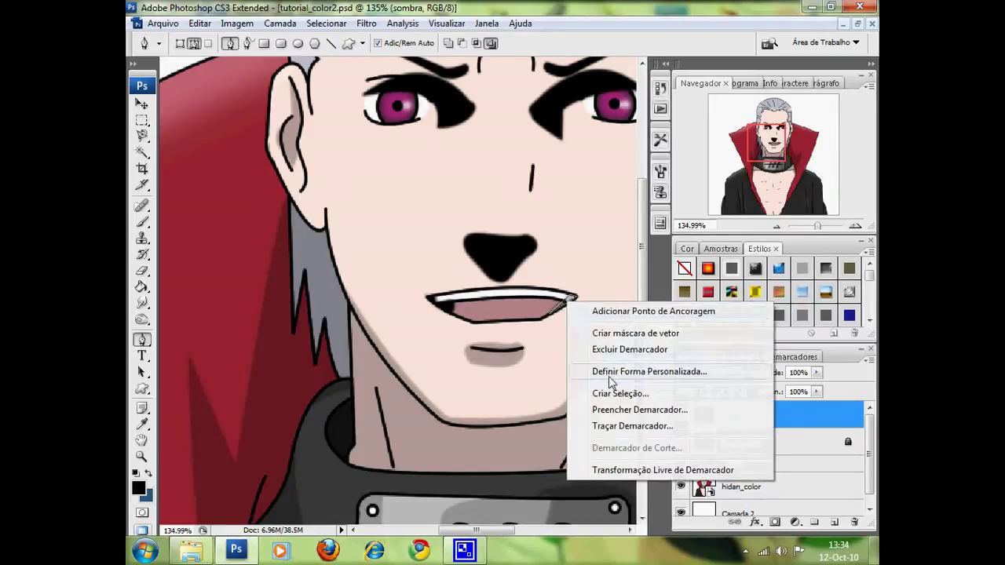
click(637, 409)
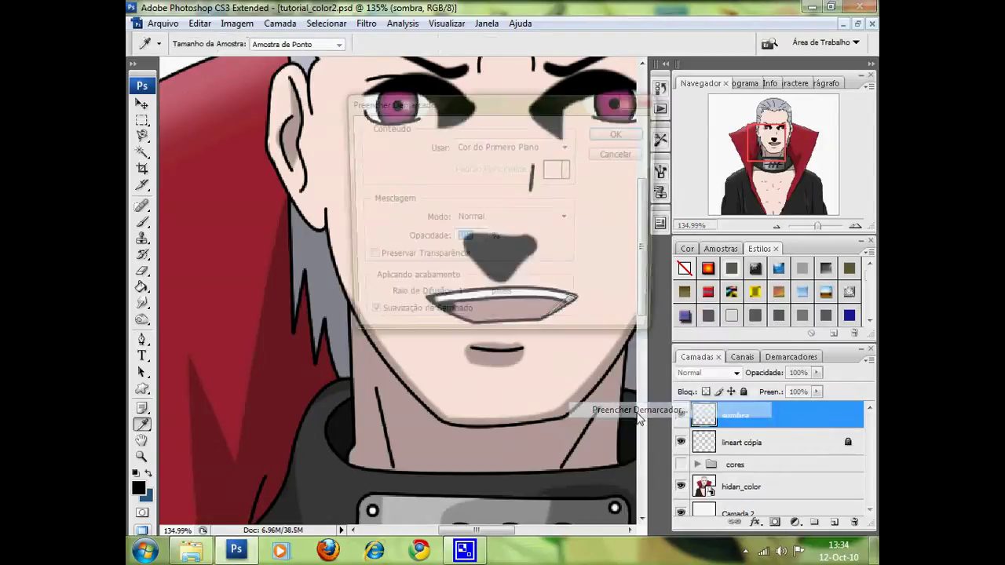
click(620, 133)
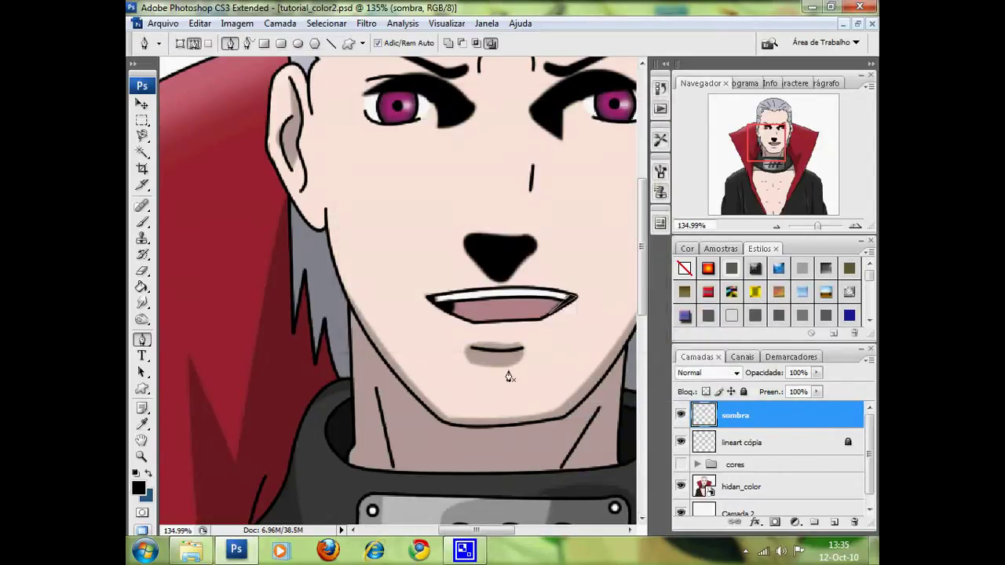
- Trace the shadow beneath the lower lip with the Pen and fill it black
click(468, 345)
mouse_move(508, 352)
mouse_down()
mouse_move(520, 353)
mouse_move(528, 378)
mouse_up()
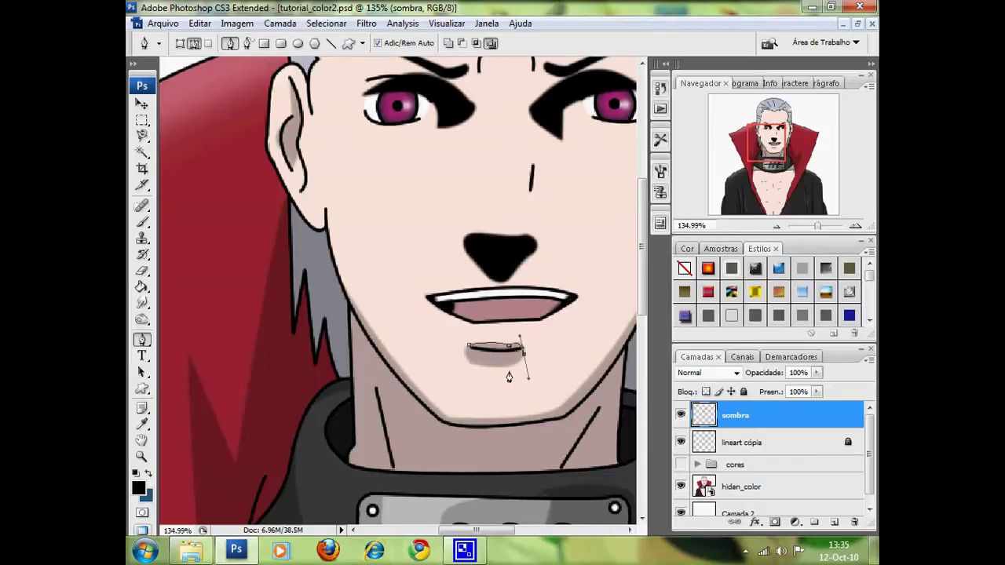
ctrl+click(512, 370)
drag(470, 365, 463, 355)
ctrl+click(465, 359)
ctrl+click(465, 358)
right_click(485, 358)
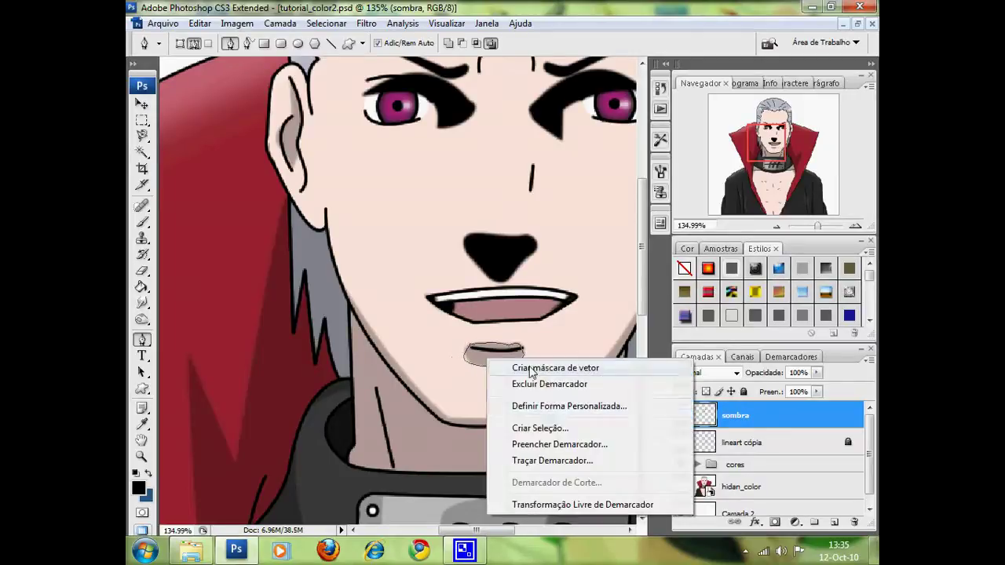
click(546, 446)
click(633, 133)
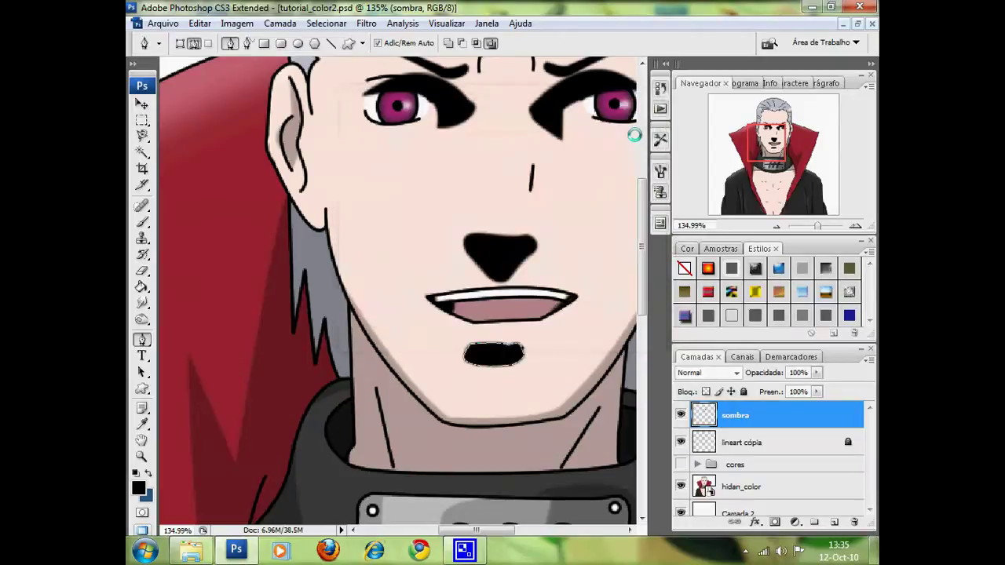
- Trace a closed Pen outline of the left ear's inner shadow
scroll(506, 285, up, 3)
scroll(505, 285, up, 5)
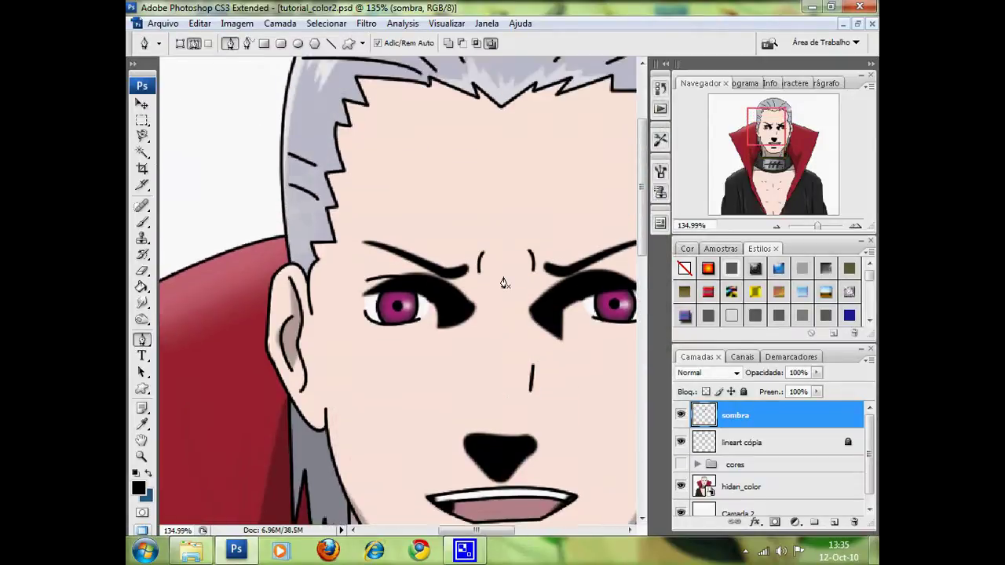
scroll(505, 285, up, 2)
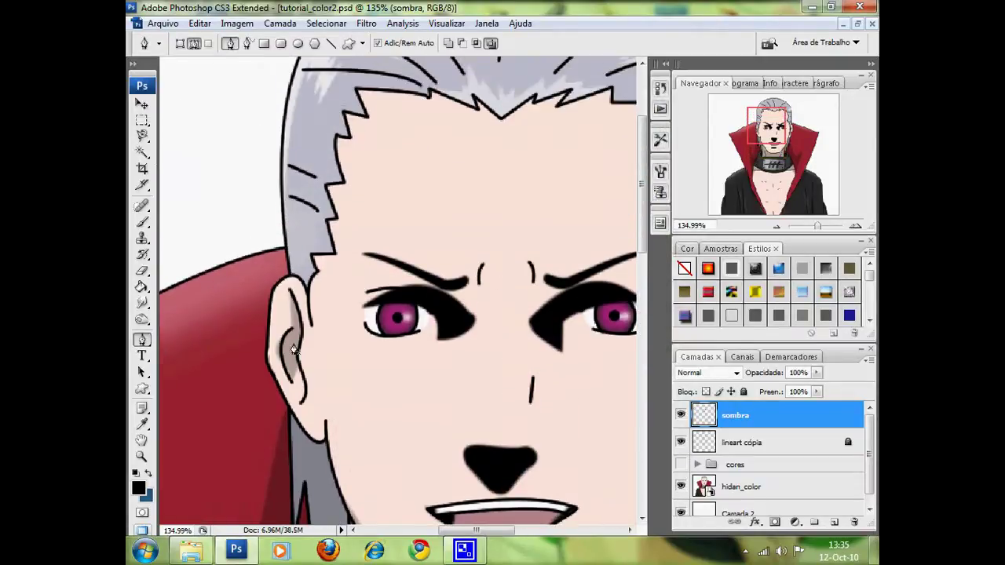
click(289, 293)
drag(291, 385, 311, 416)
click(299, 370)
click(298, 383)
drag(301, 345, 308, 341)
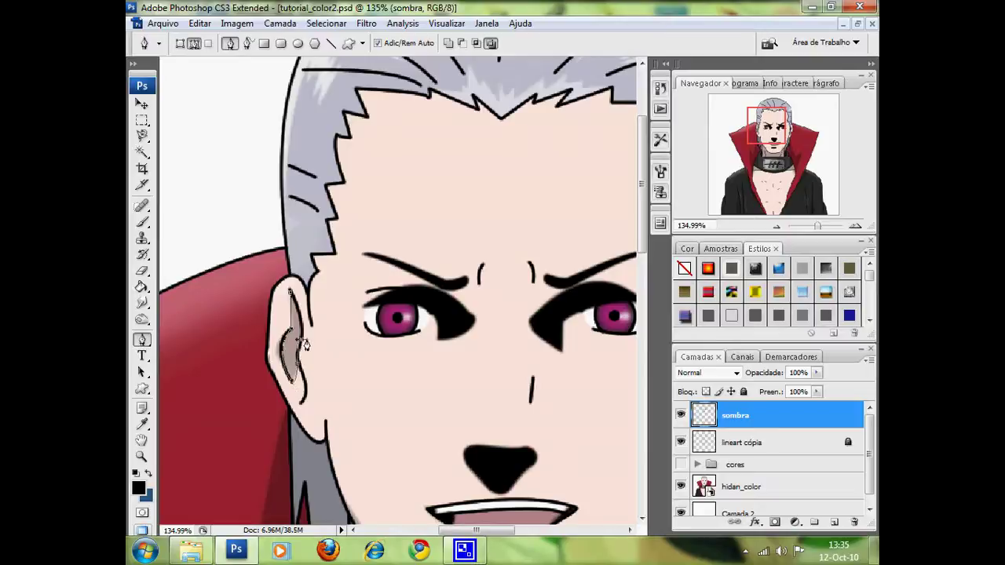
click(290, 295)
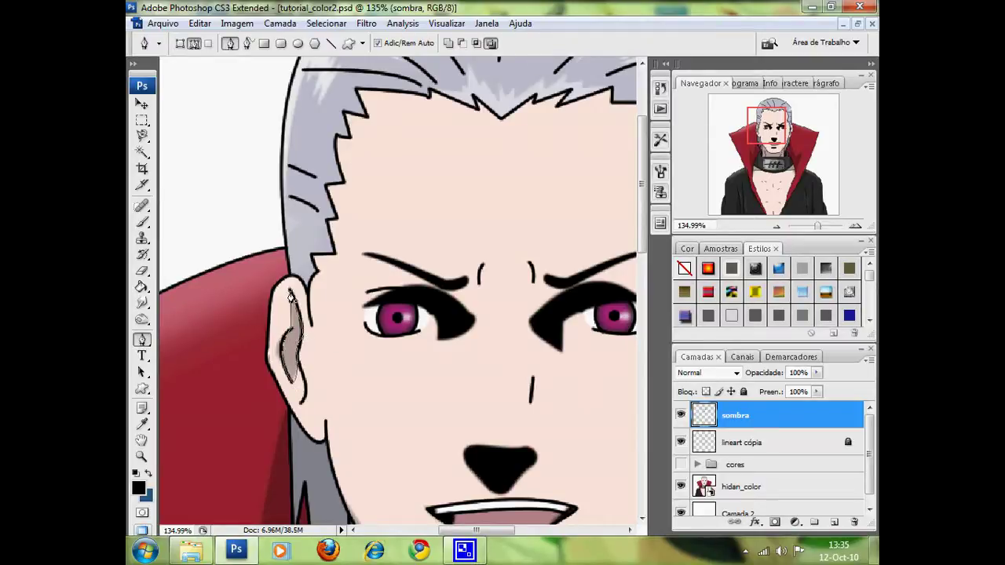
- Fill the left ear shadow path with black using Preencher Demarcador
right_click(291, 342)
click(336, 428)
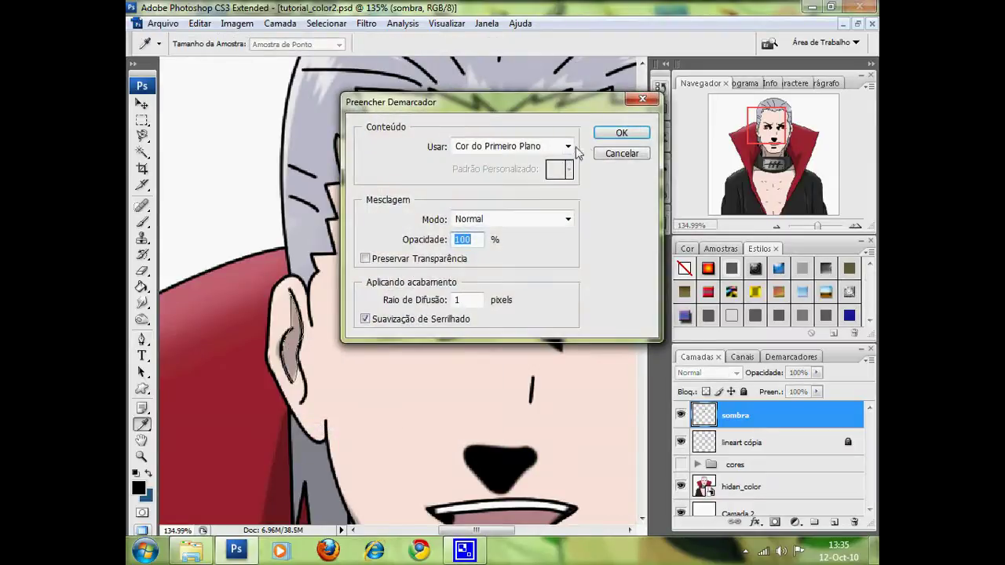
click(604, 140)
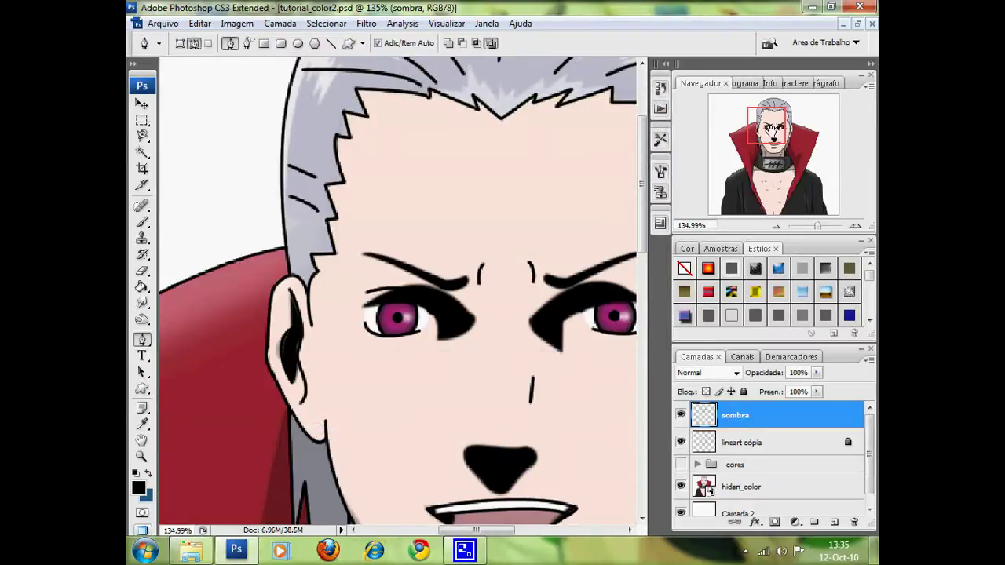
drag(770, 127, 785, 129)
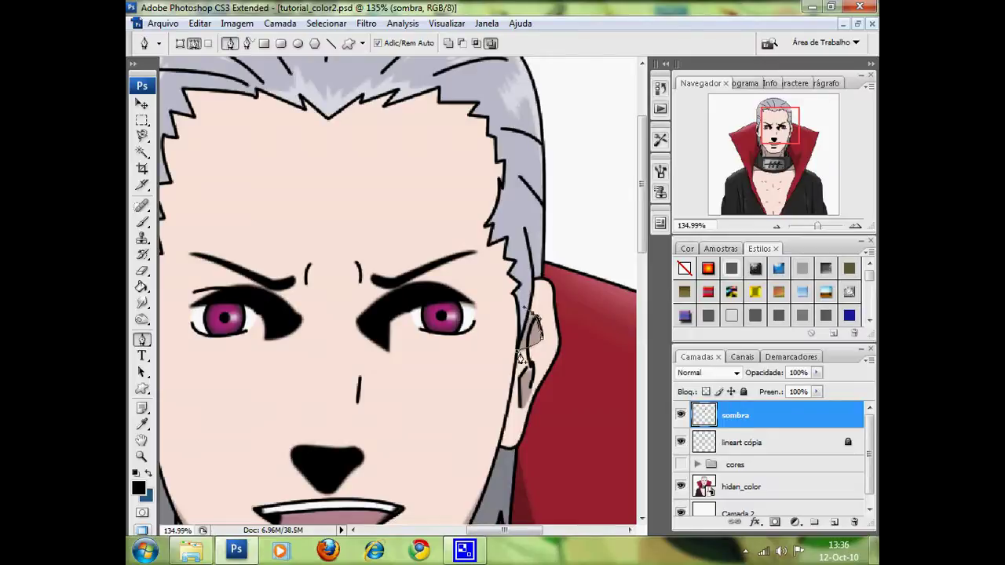
- Close the upper right-ear shadow path and fill it black
click(518, 356)
right_click(525, 341)
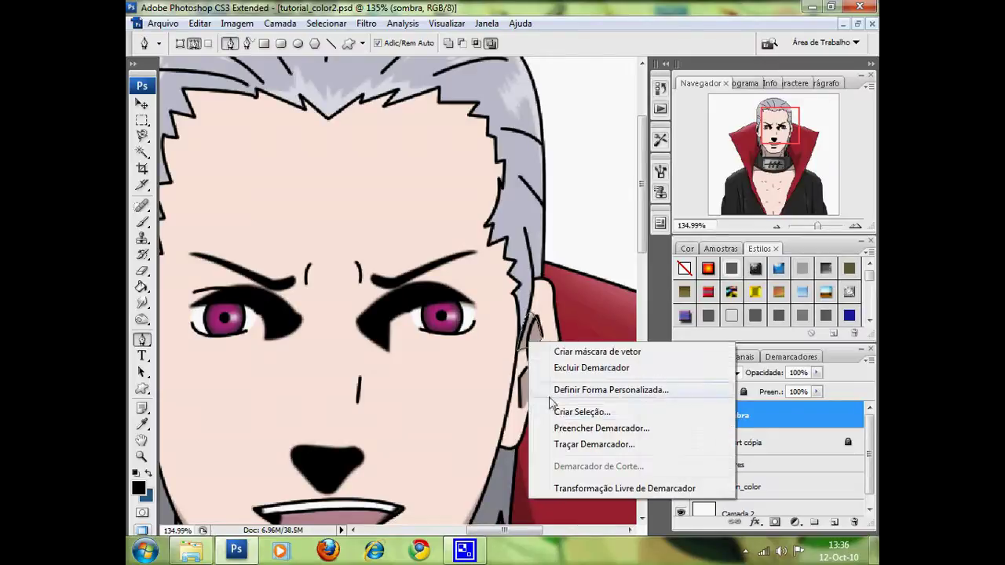
click(599, 424)
click(621, 133)
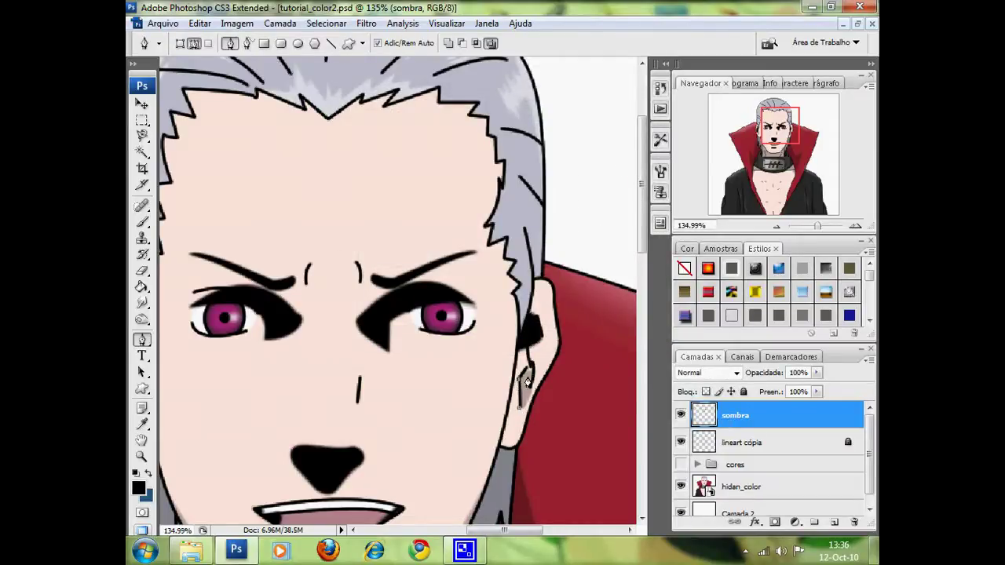
- Fill a second, lower right-ear shadow black, then hide the hidan_color layer
click(532, 379)
right_click(530, 392)
click(596, 317)
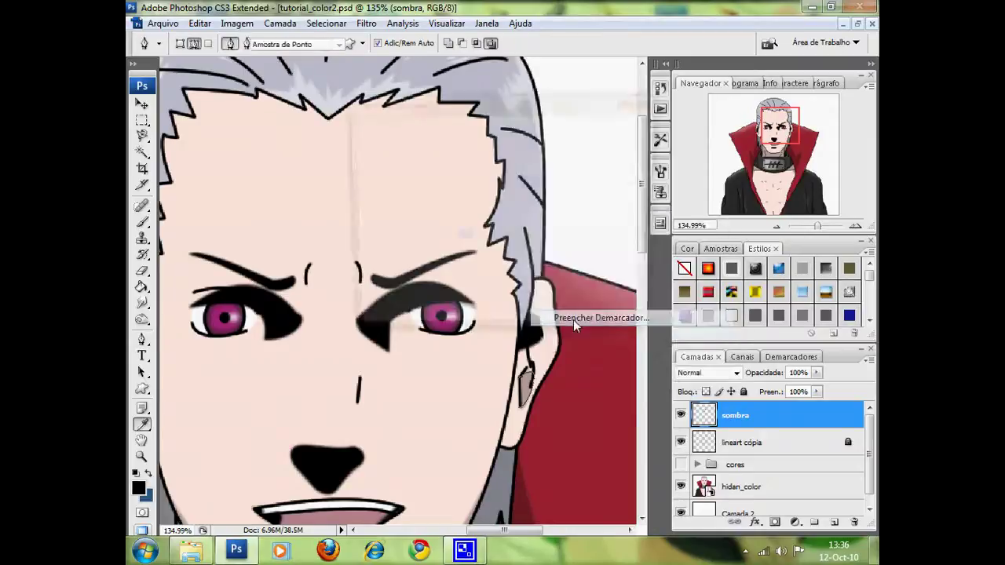
click(618, 131)
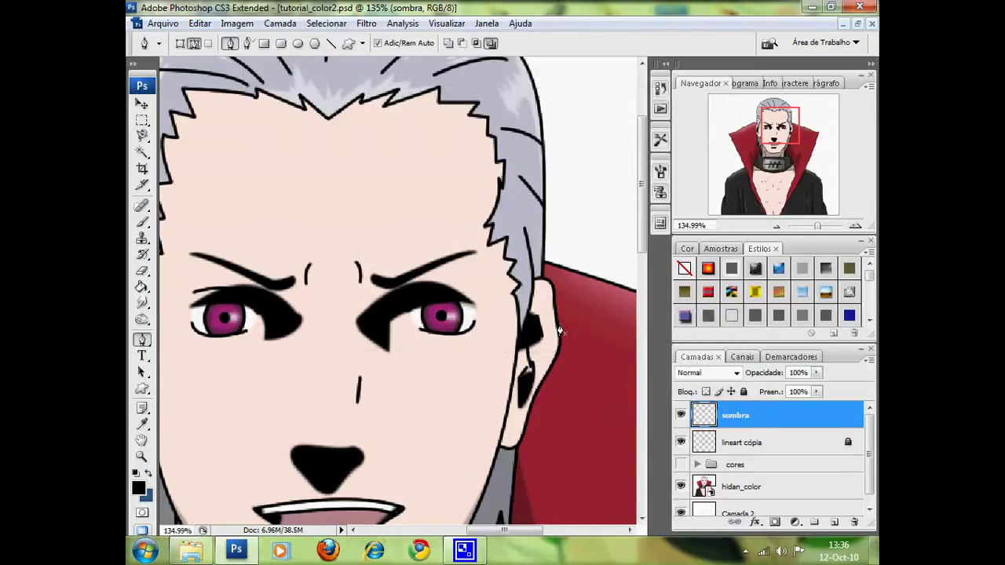
click(680, 487)
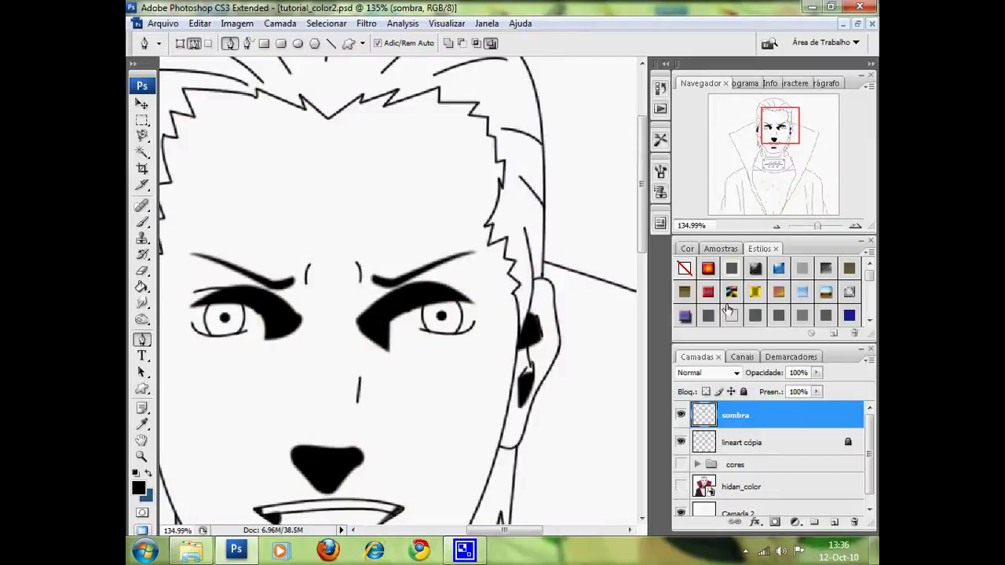
- Zoom out to the whole head and show the cores flat colour group again
click(142, 105)
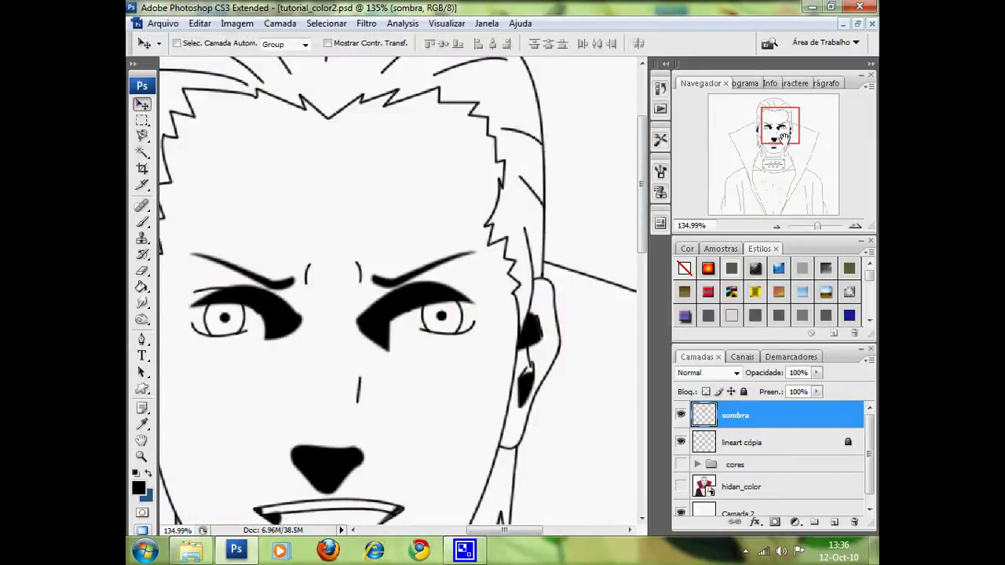
drag(782, 138, 776, 143)
drag(818, 226, 814, 226)
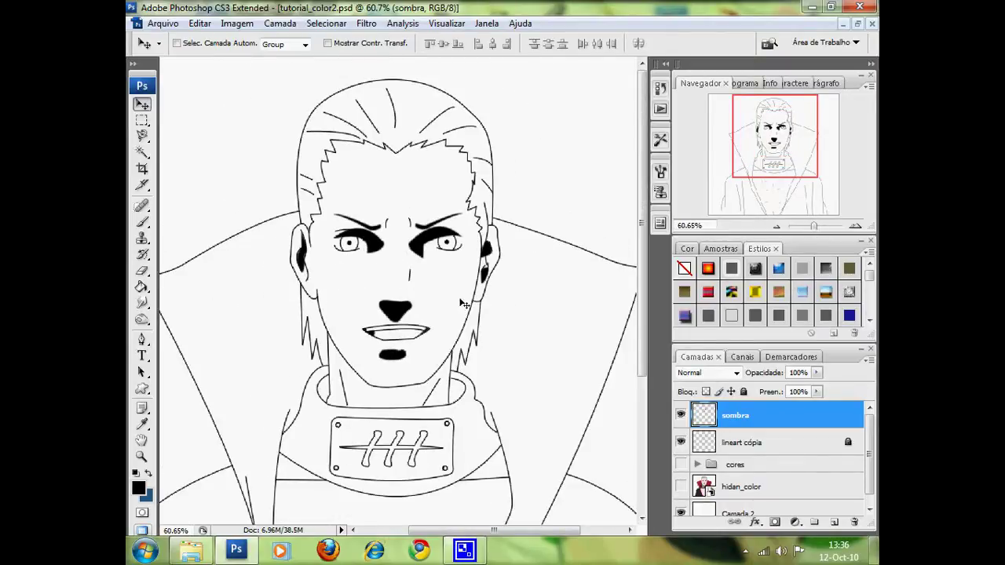
click(681, 466)
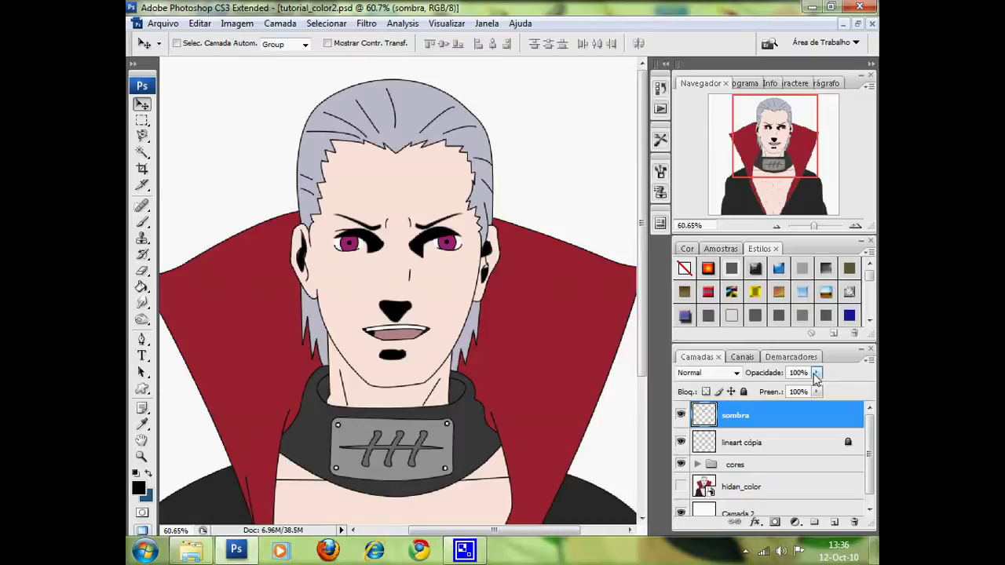
- Set the sombra layer's opacity to 30%
click(816, 373)
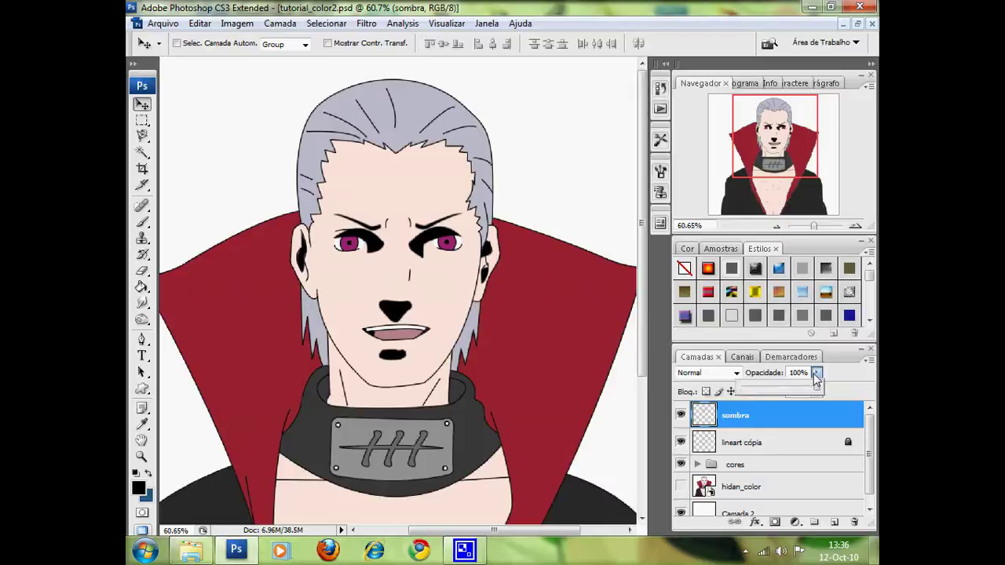
drag(818, 392, 767, 393)
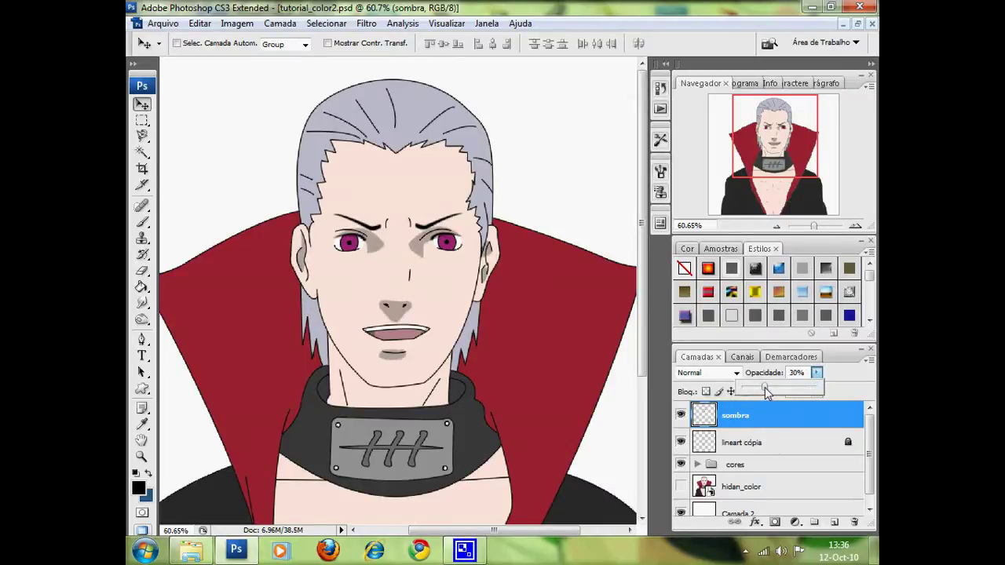
click(856, 389)
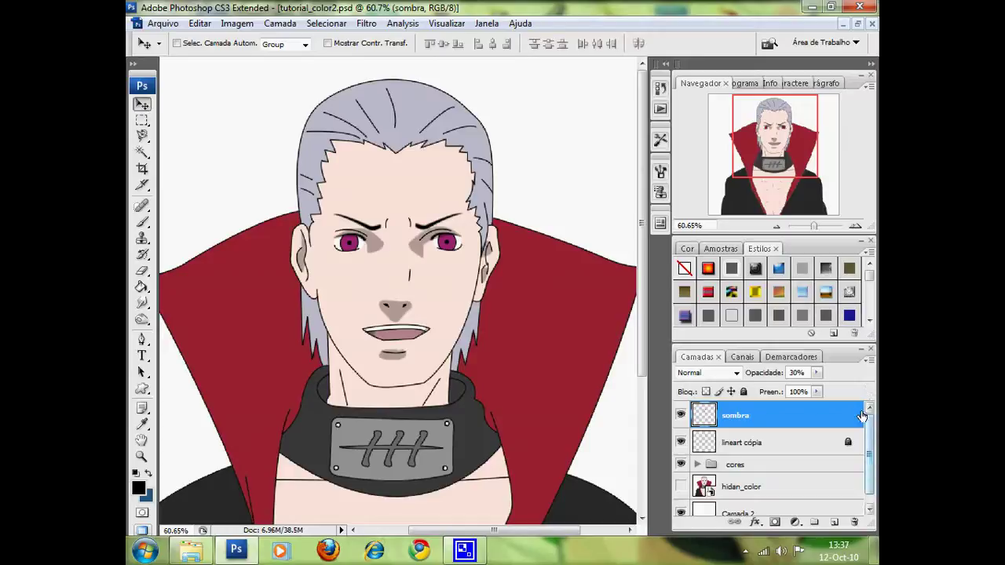
- Add a new layer above sombra and rename it brilho
click(279, 23)
click(496, 41)
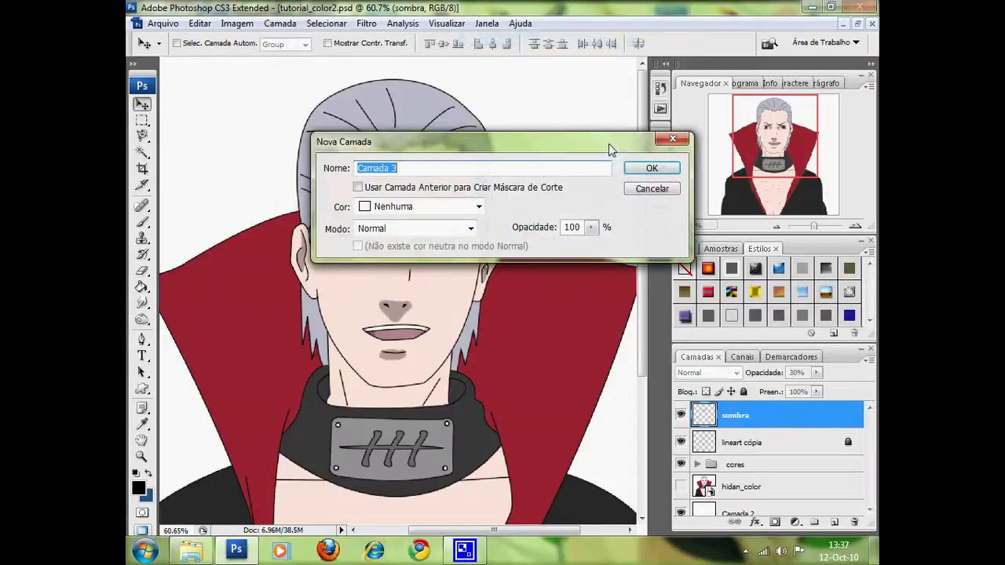
click(648, 167)
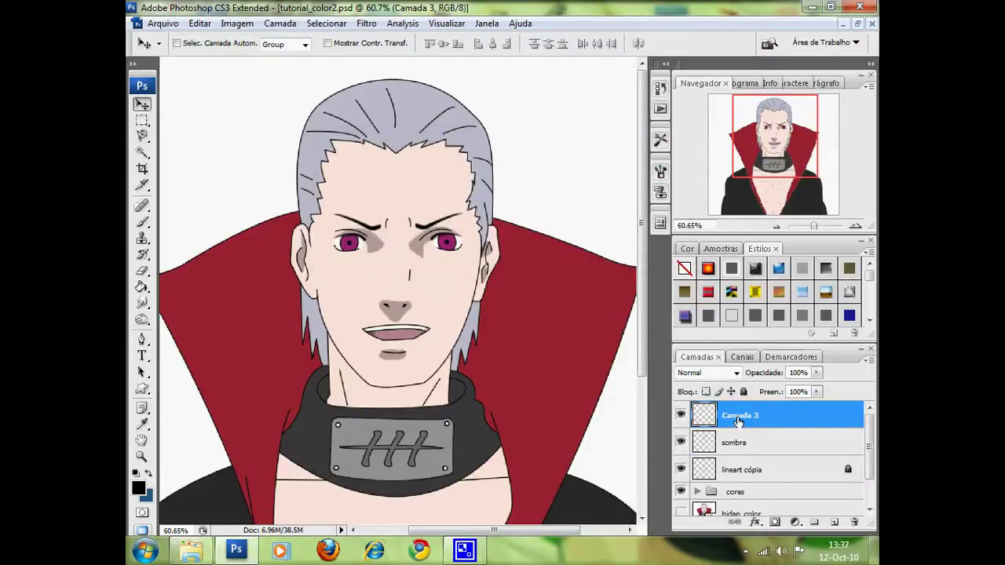
double_click(739, 417)
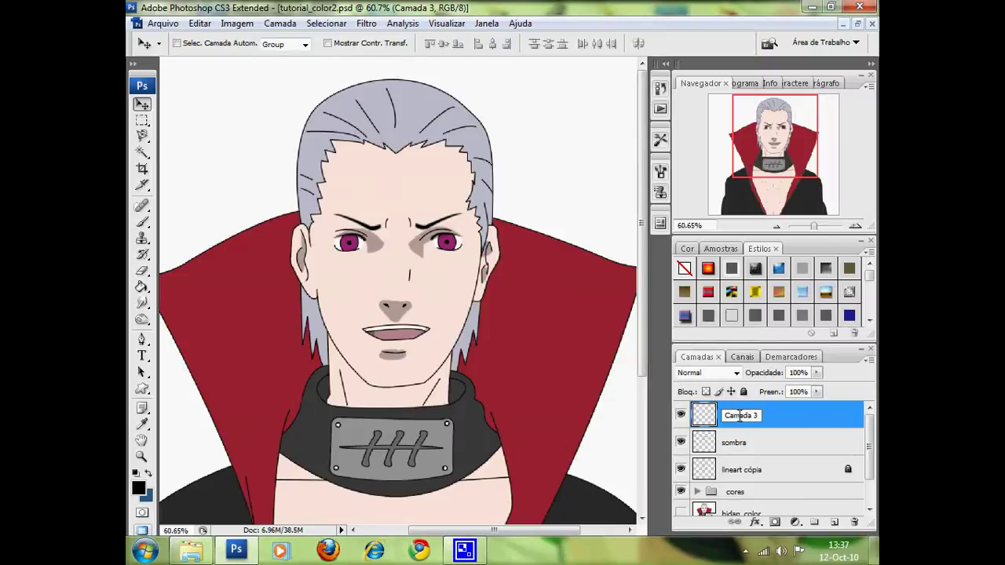
double_click(739, 417)
text(lho)
click(805, 443)
click(772, 418)
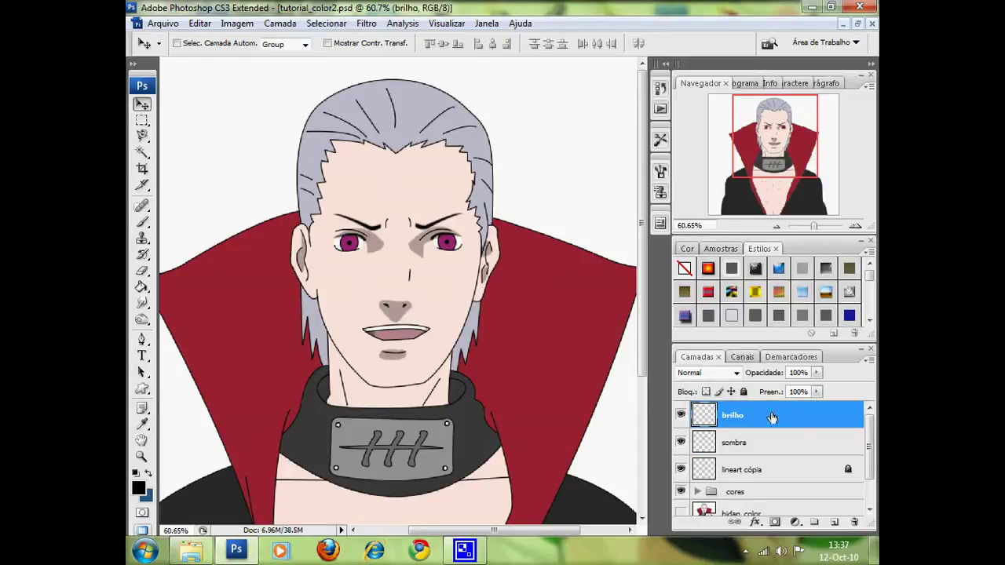
- Set the foreground colour to pure white in the Color Picker
click(138, 487)
click(366, 327)
drag(357, 323, 361, 285)
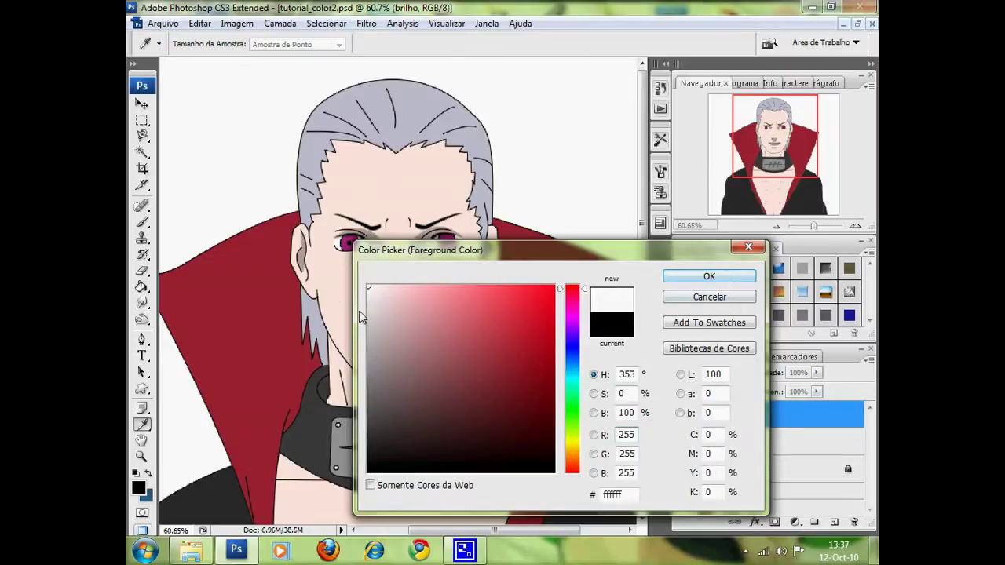
click(709, 277)
key(v)
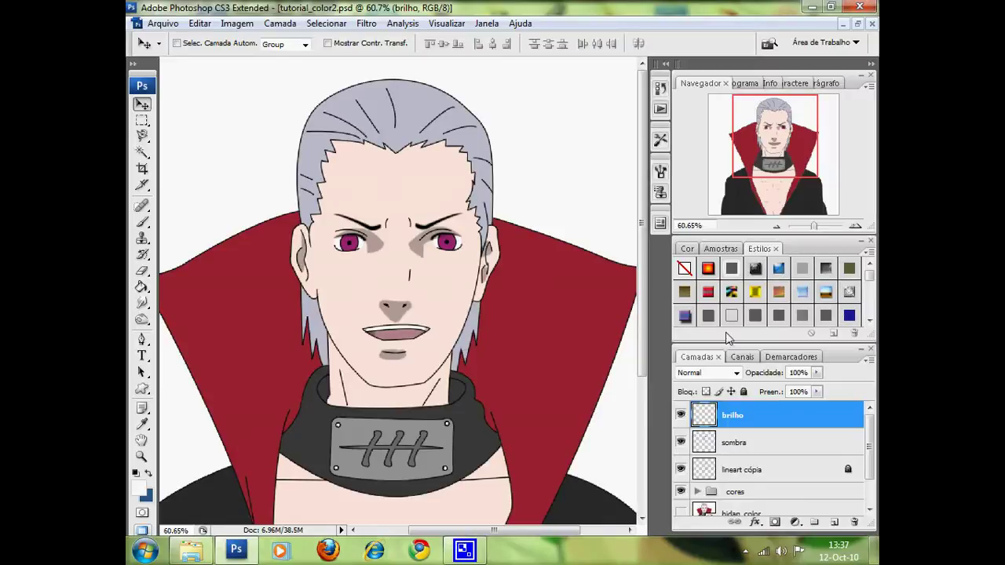
- Hide cores, show hidan_color, and zoom the drawing to 165%
click(681, 491)
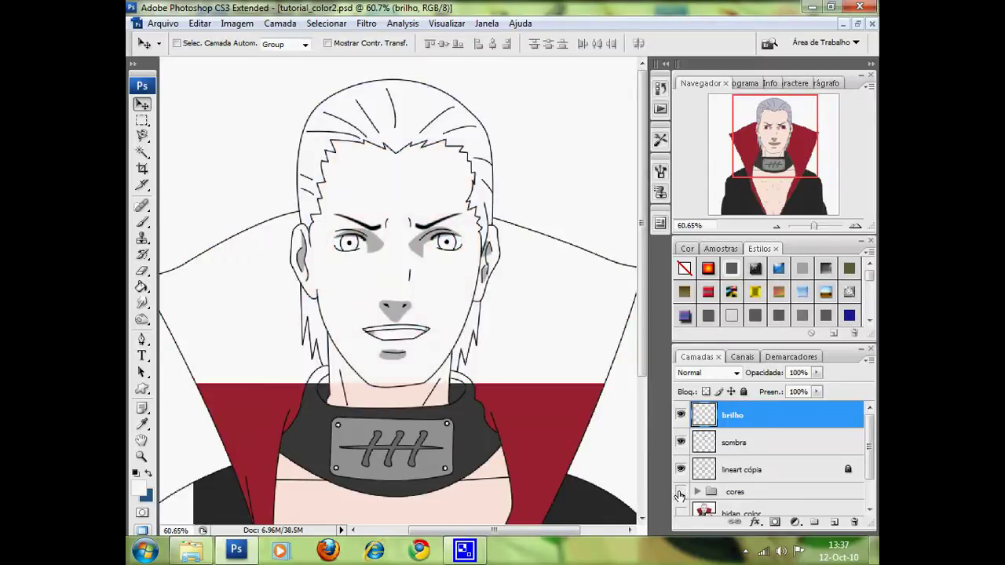
click(681, 513)
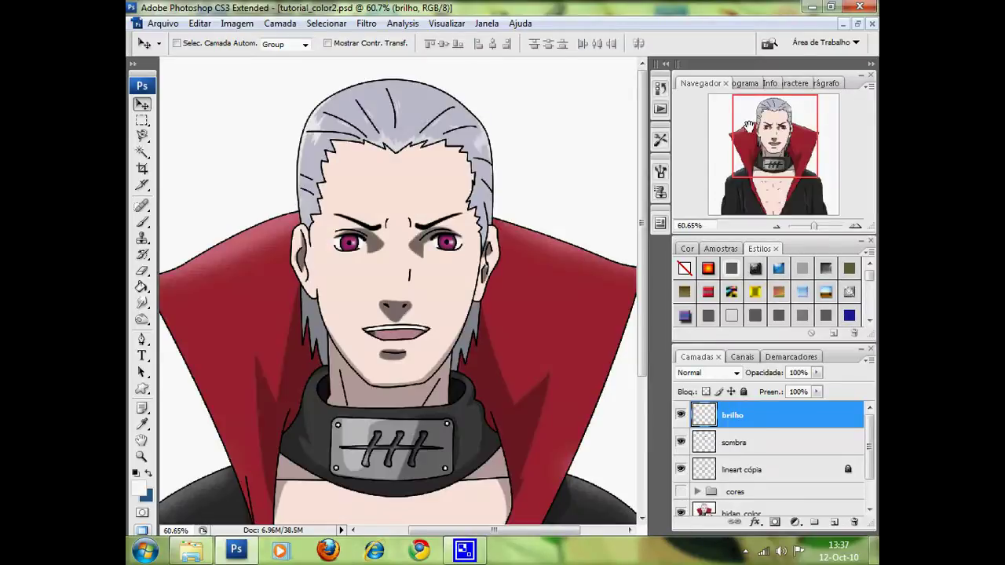
drag(772, 141, 755, 128)
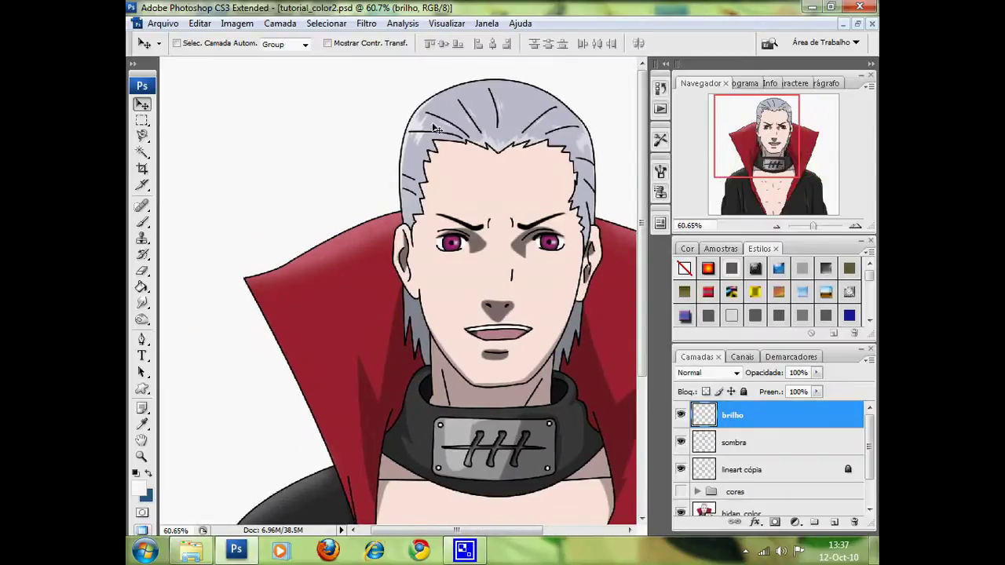
drag(815, 228, 819, 226)
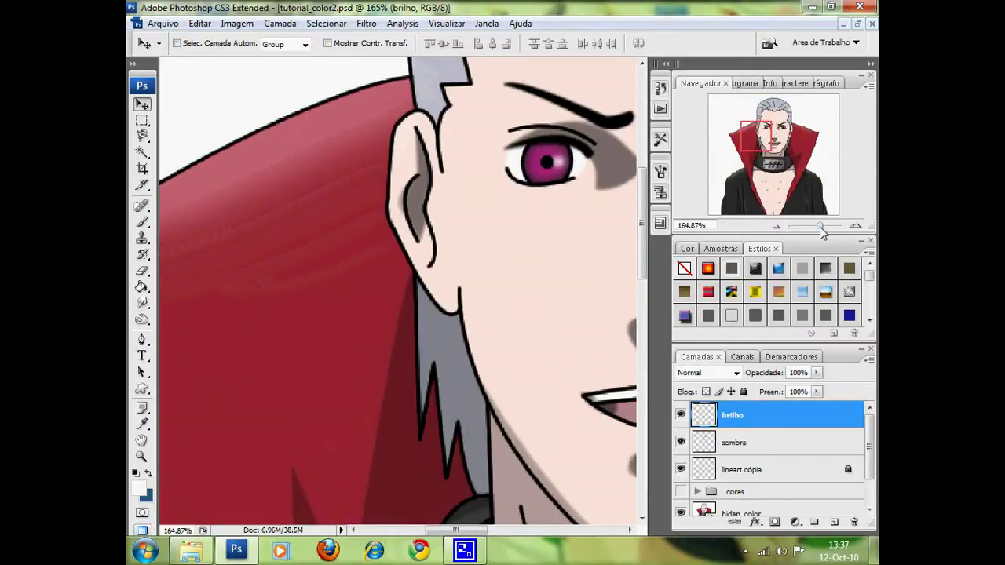
- Trace a zigzag Pen path along the upper left edge of the hair
drag(750, 135, 759, 117)
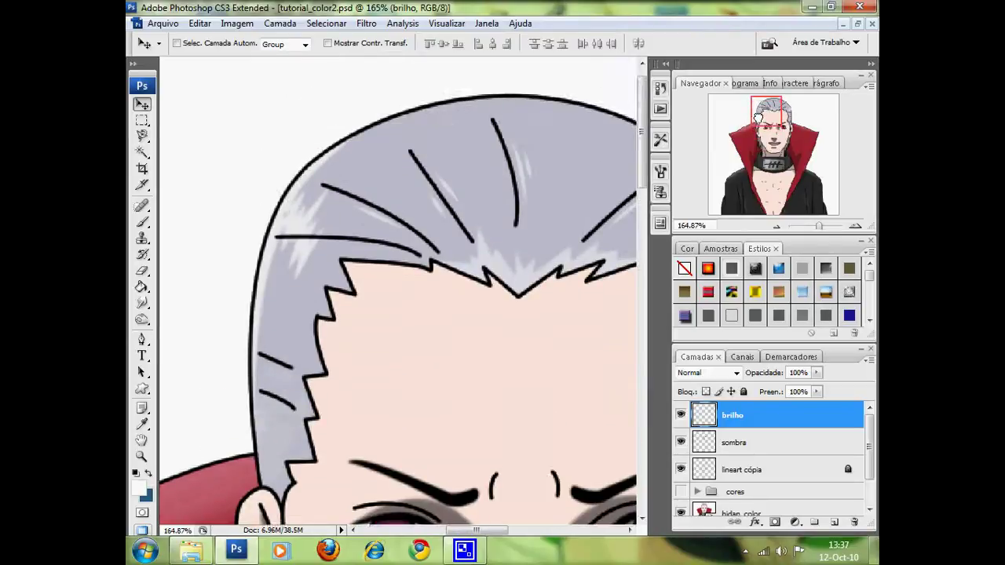
click(142, 339)
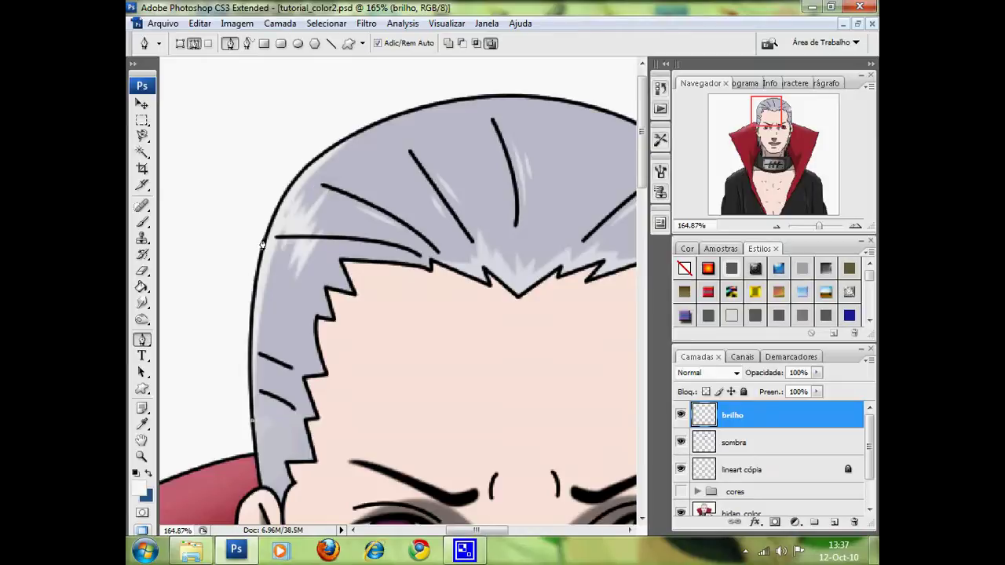
click(265, 241)
drag(265, 241, 281, 213)
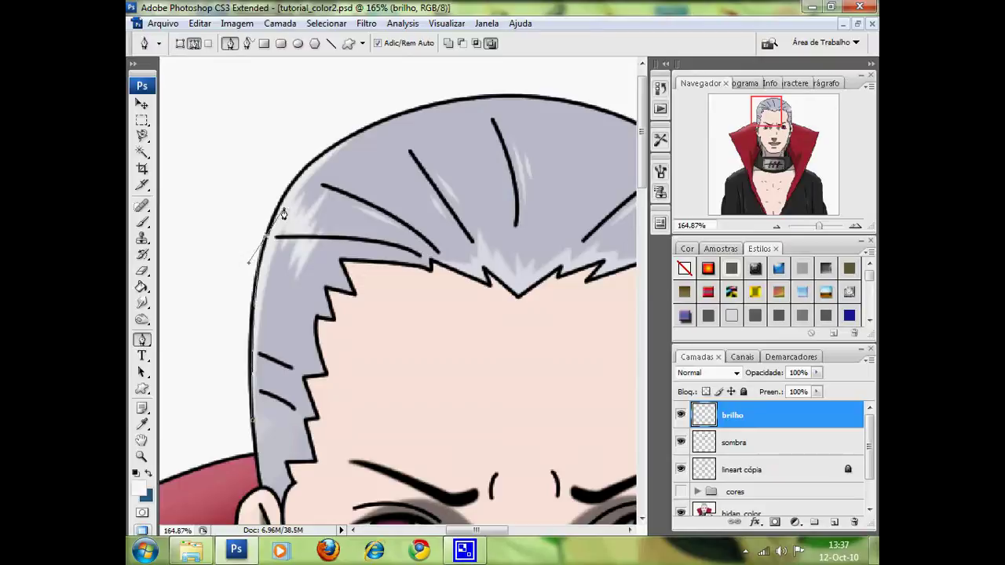
mouse_move(353, 138)
mouse_down()
mouse_move(381, 134)
mouse_move(278, 174)
mouse_up()
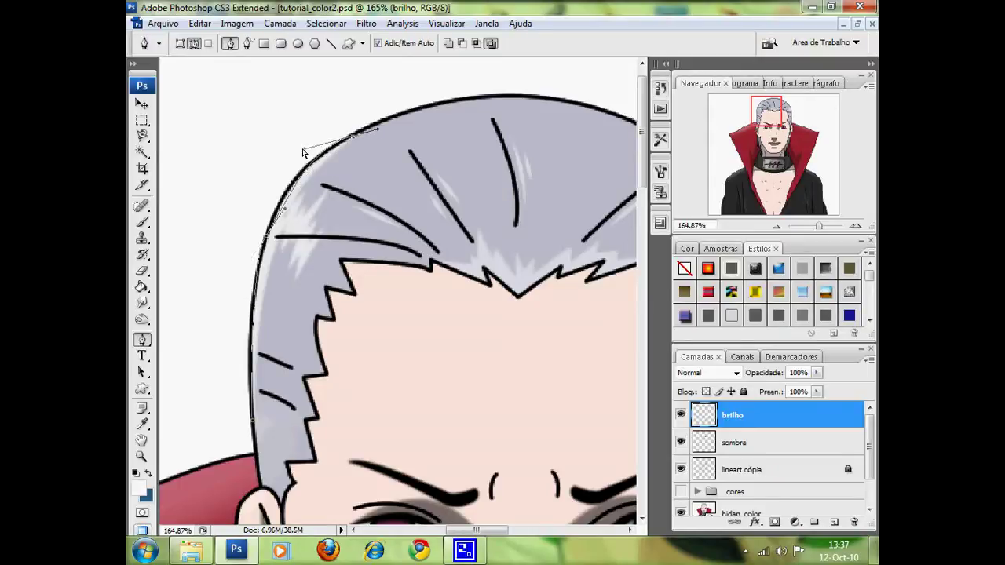
click(294, 207)
drag(335, 166, 296, 178)
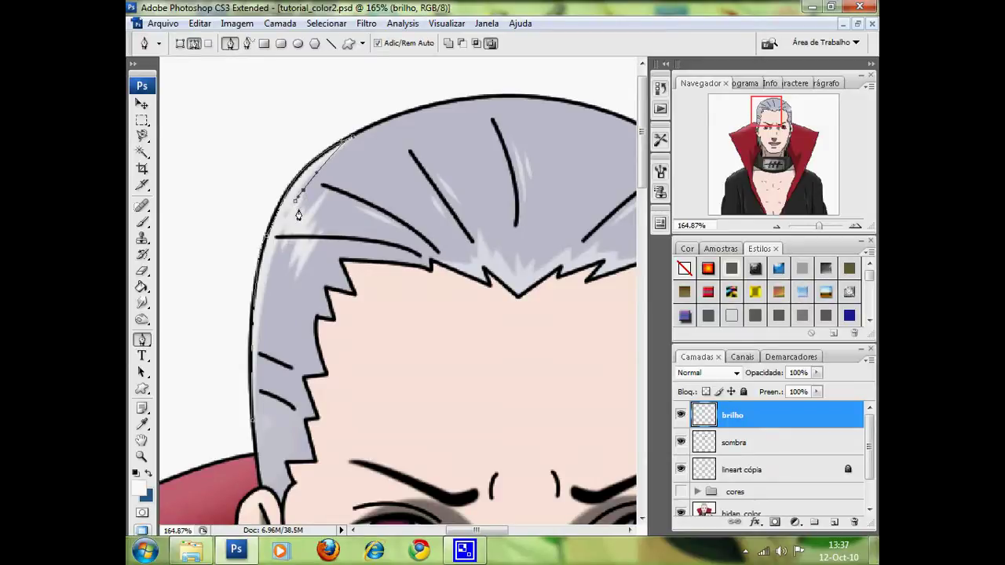
click(304, 198)
click(309, 226)
drag(308, 241, 323, 238)
click(297, 283)
drag(289, 268, 296, 246)
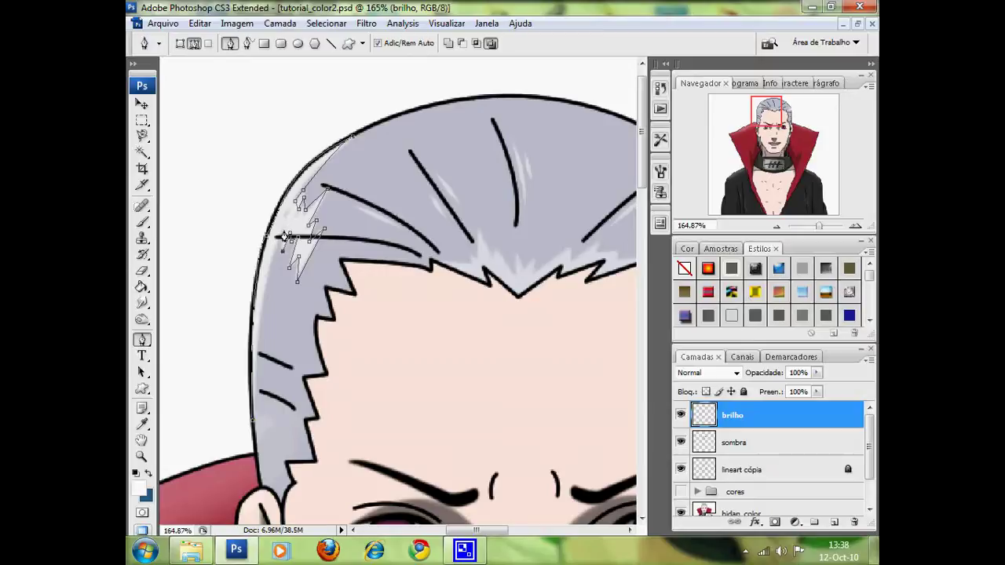
- Close the hair highlight path and fill it with white foreground colour
key(ctrl+Return)
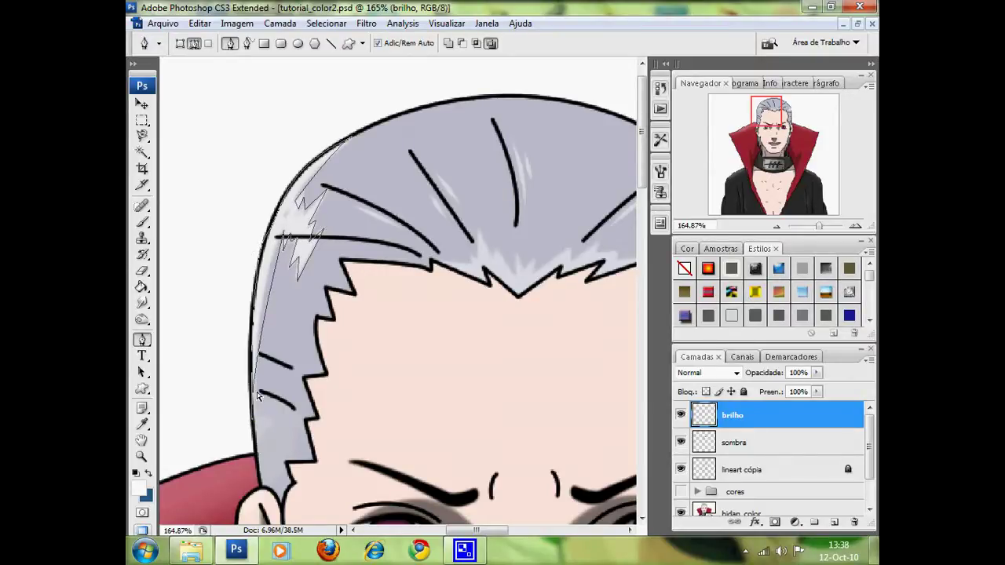
click(252, 420)
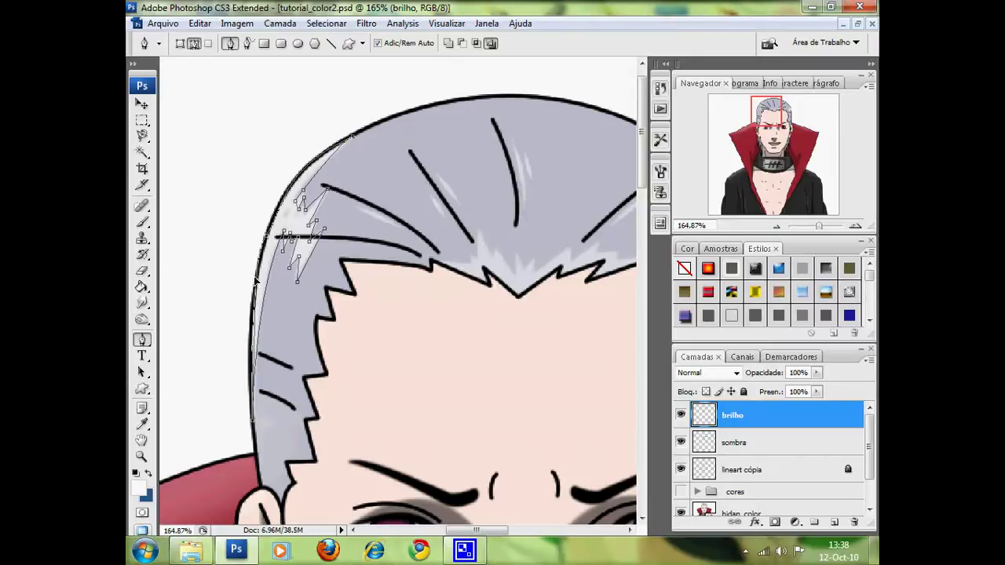
right_click(265, 276)
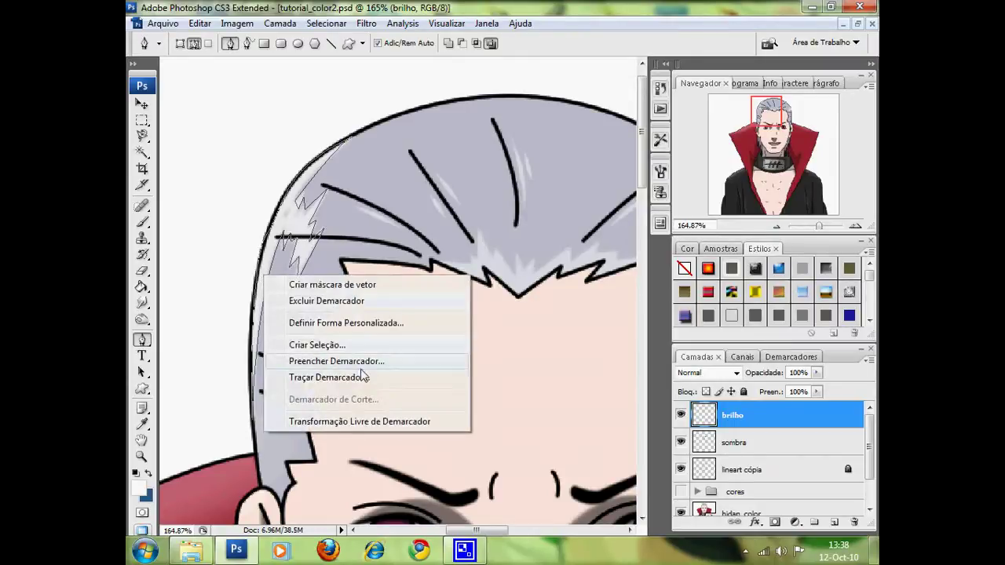
click(358, 362)
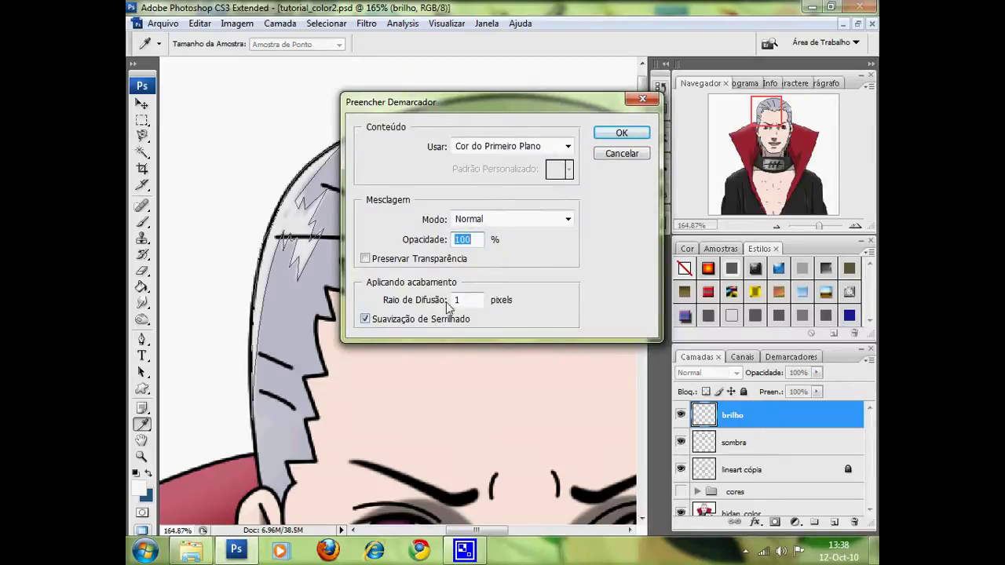
click(613, 132)
- Hide the old path and trace a zigzag highlight along the forehead hairline
key(ctrl+h)
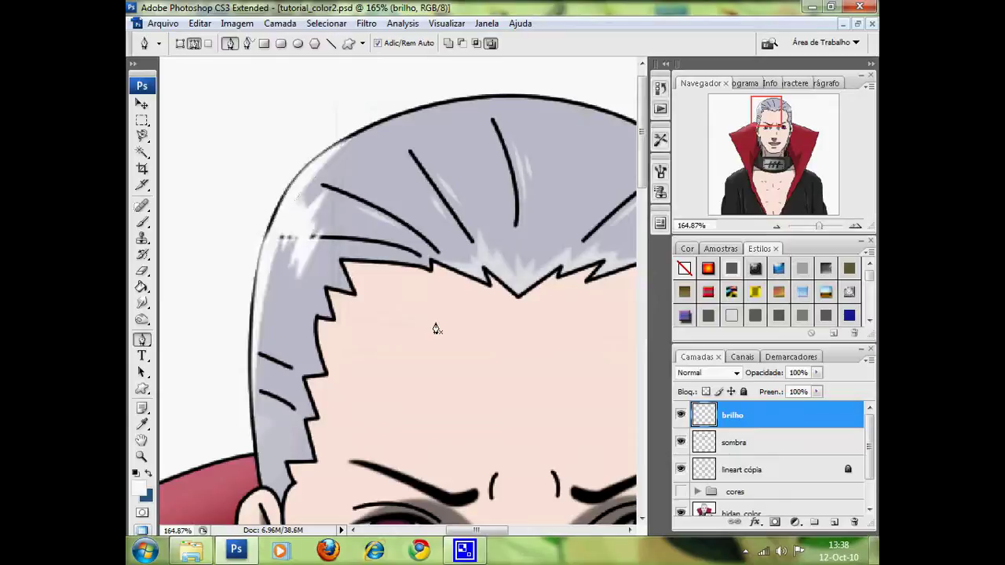
drag(754, 122, 760, 122)
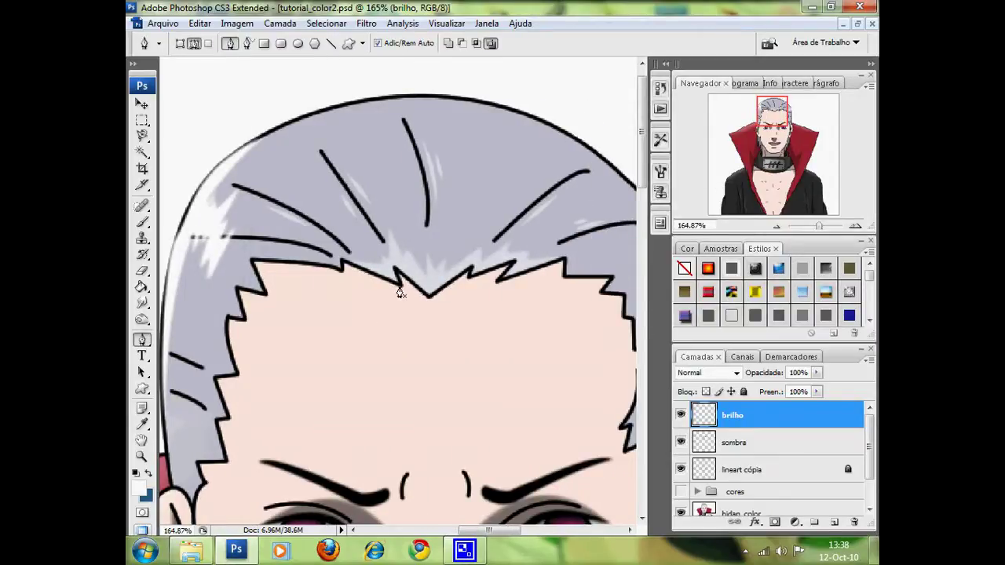
click(344, 263)
click(401, 286)
mouse_move(384, 259)
mouse_down()
mouse_move(390, 229)
mouse_move(427, 262)
mouse_up()
click(435, 268)
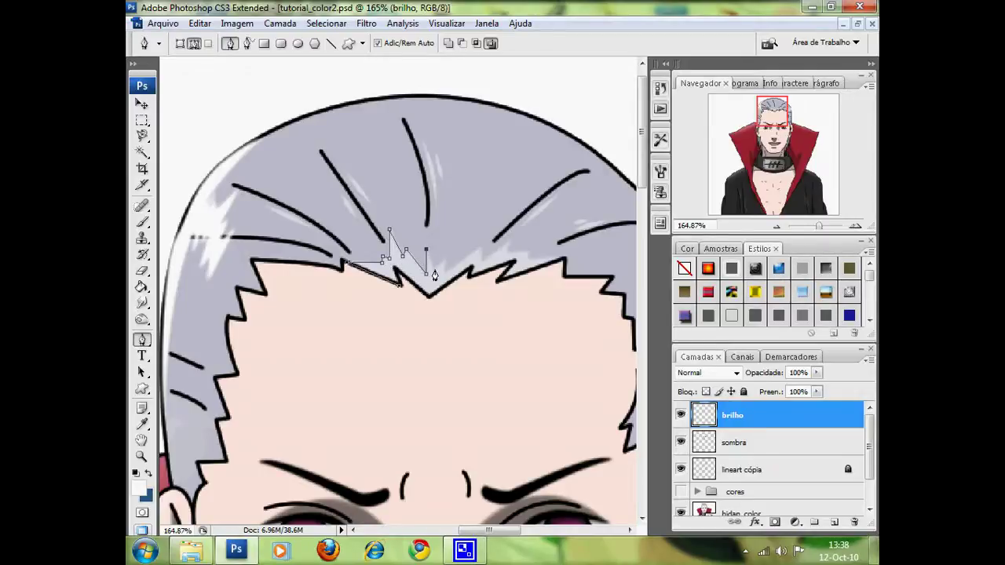
click(481, 248)
click(509, 242)
click(529, 249)
click(562, 257)
- Close the hairline highlight outline at its V tip and fill it with white
click(497, 281)
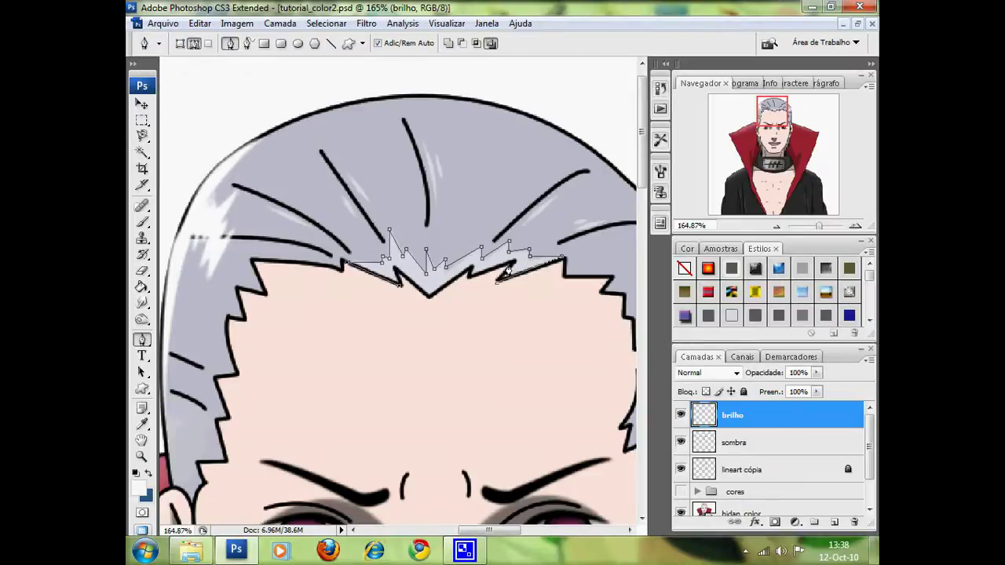
click(514, 262)
click(429, 300)
click(396, 277)
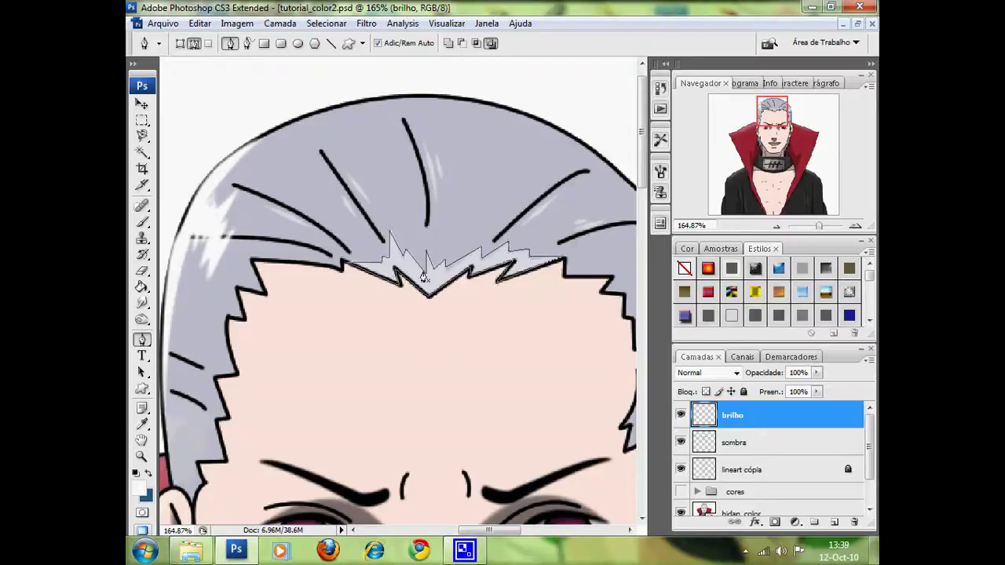
right_click(424, 272)
click(468, 381)
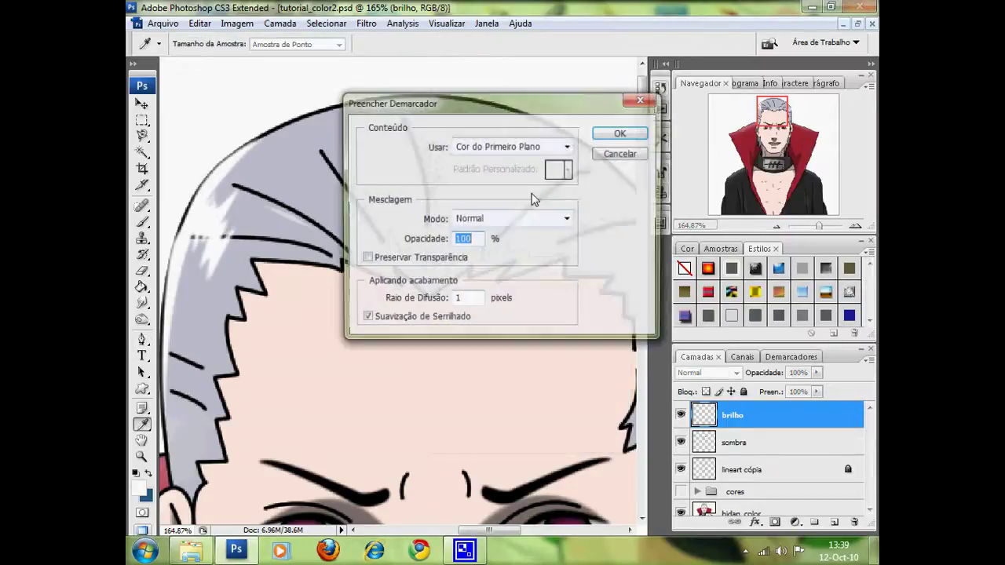